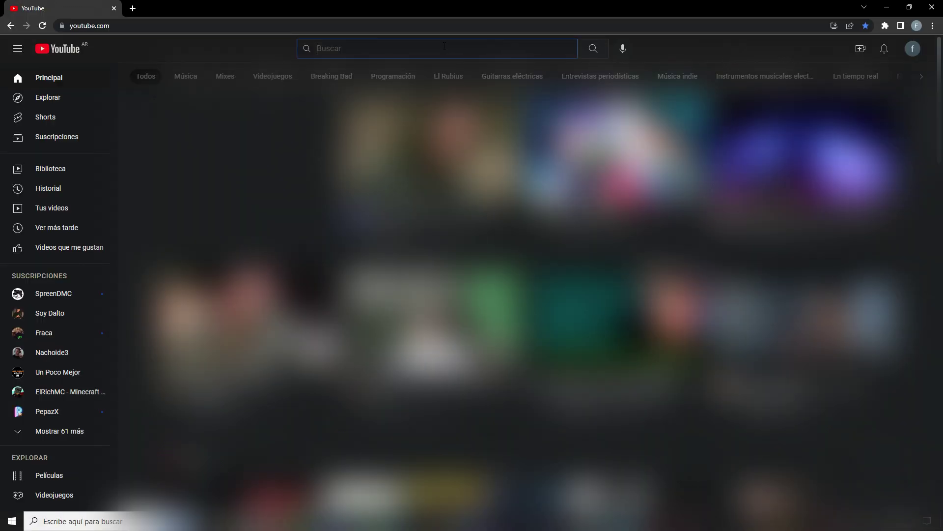
Search YouTube for 'trap gif free' and add the downloaded skull GIF to the Filmora project.
left_click(445, 47)
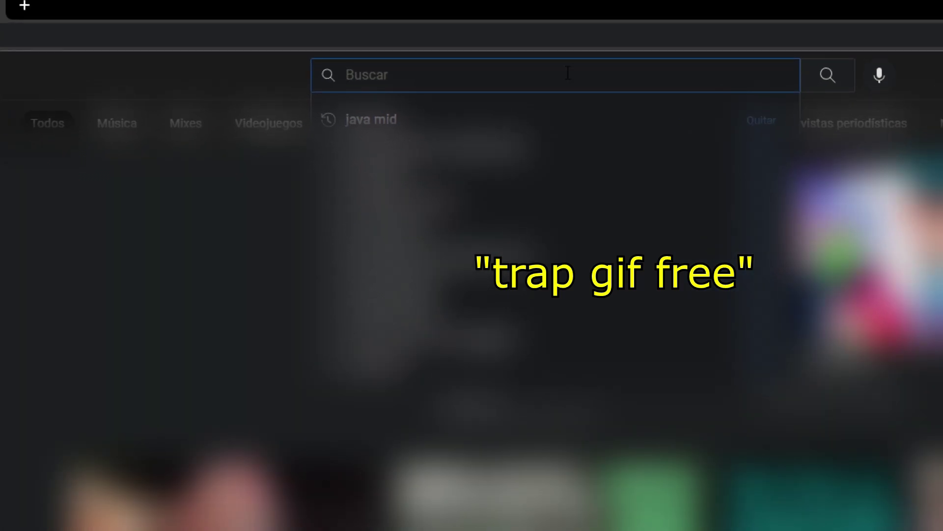
type("trap gif ")
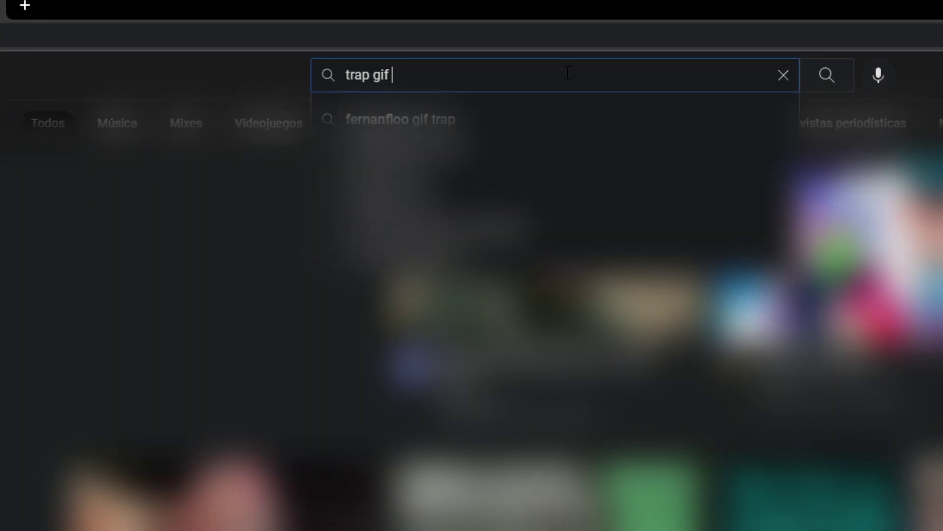
type("free")
key("Return")
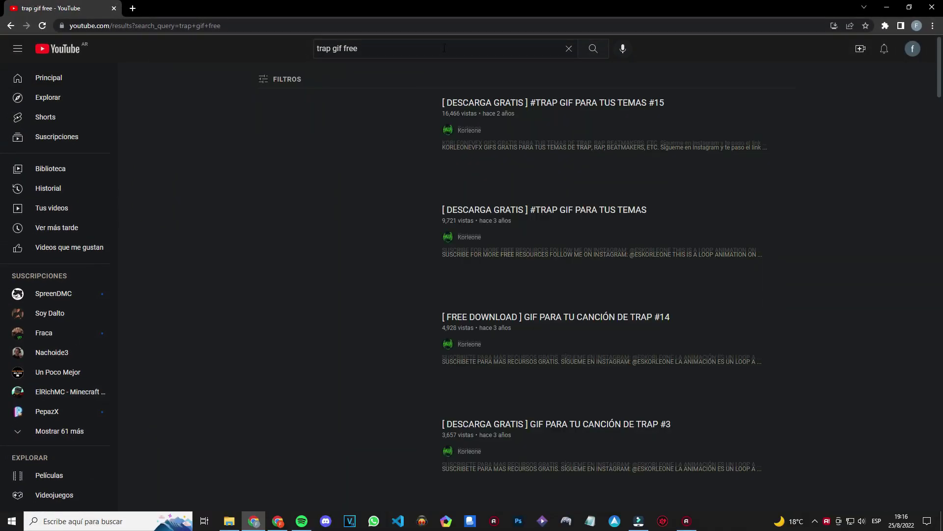
mouse_move(939, 73)
left_mouse_down()
mouse_move(941, 268)
mouse_move(941, 59)
left_mouse_up()
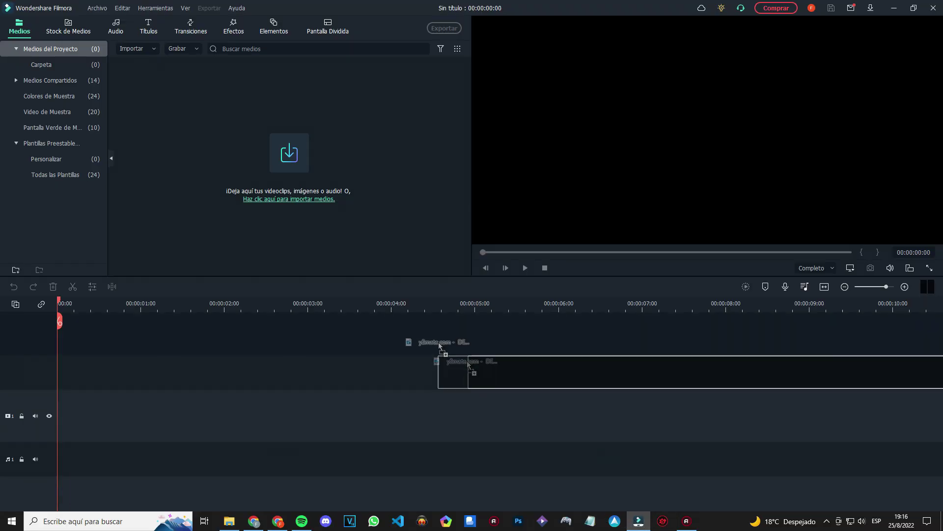
left_click_drag(413, 348, 321, 253)
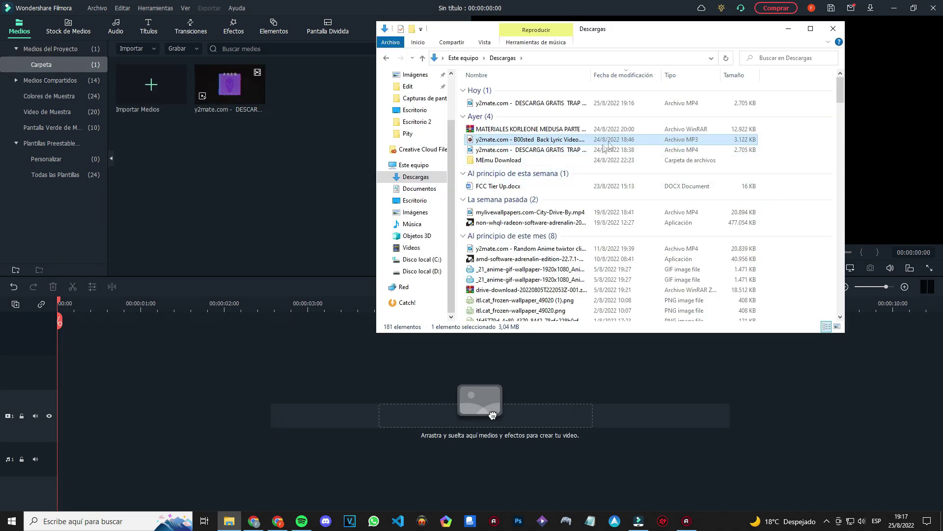
Import the B00sted song and put it and the skull video at the timeline start, keeping 1920x1080 25fps.
left_click_drag(506, 143, 315, 158)
left_click_drag(492, 416, 44, 438)
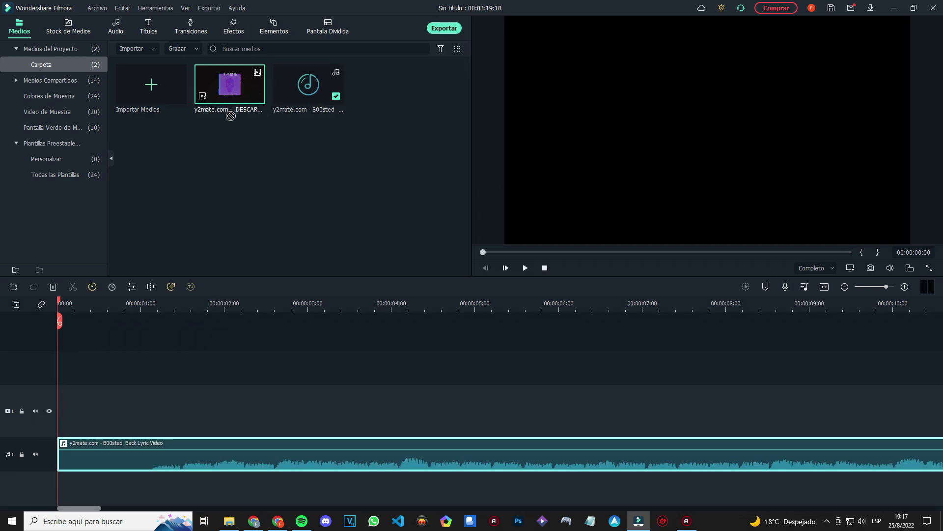
left_click_drag(160, 316, 44, 416)
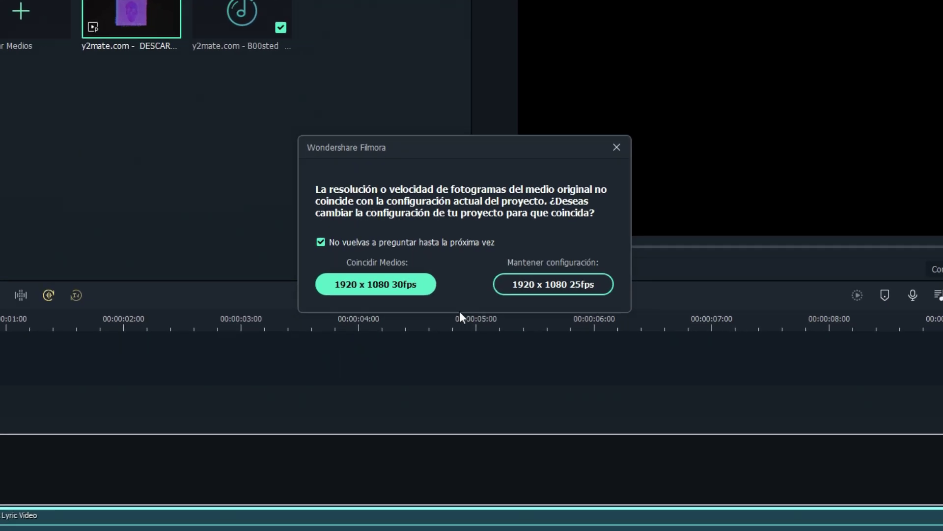
left_click(597, 287)
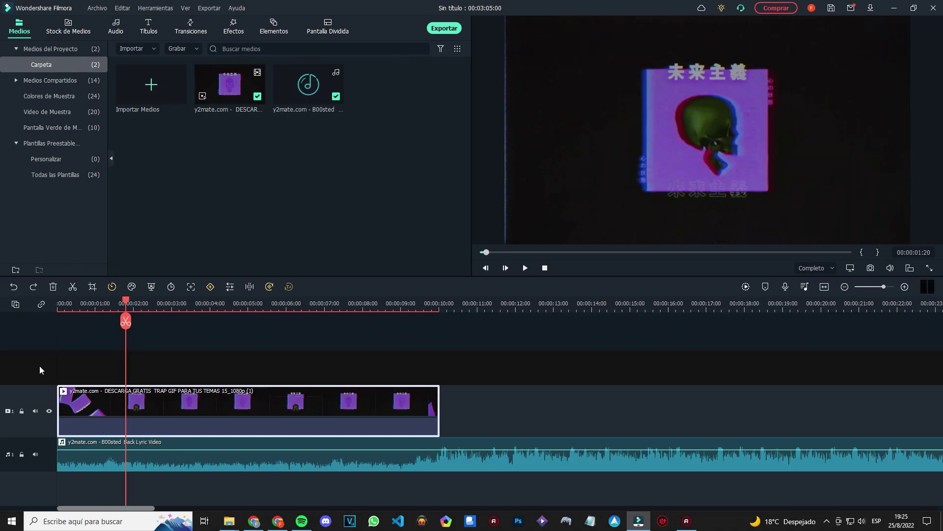
Paste a copy of the skull clip onto track 2 at the timeline start.
key("ctrl+v")
left_click_drag(143, 372, 73, 372)
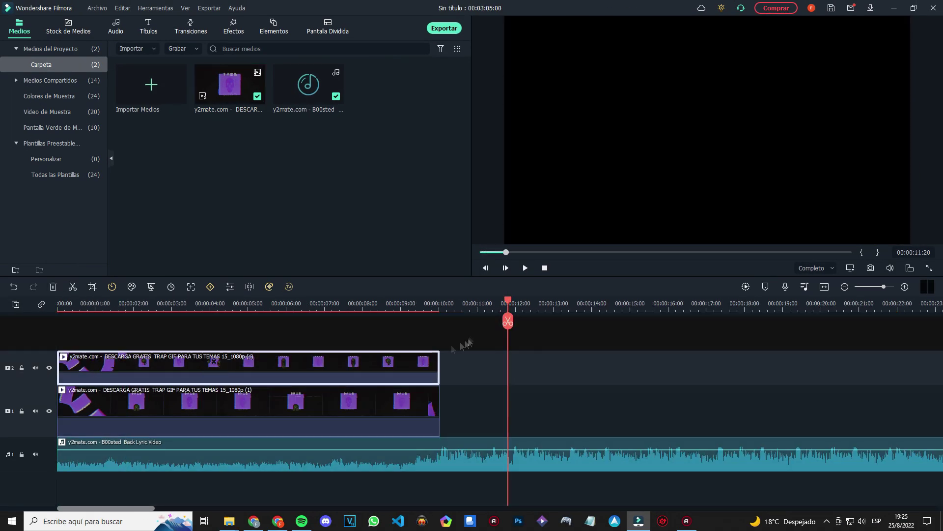
left_click_drag(508, 319, 57, 314)
left_click(173, 305)
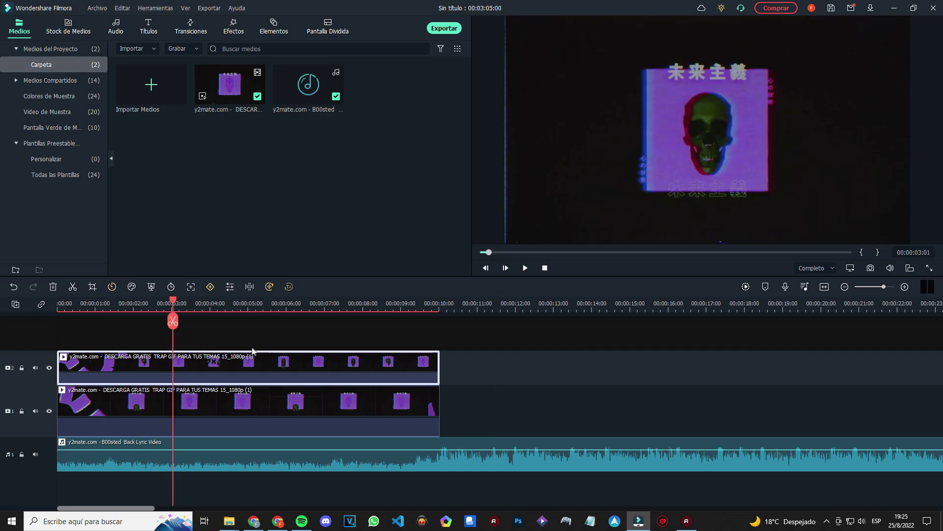
double_click(254, 366)
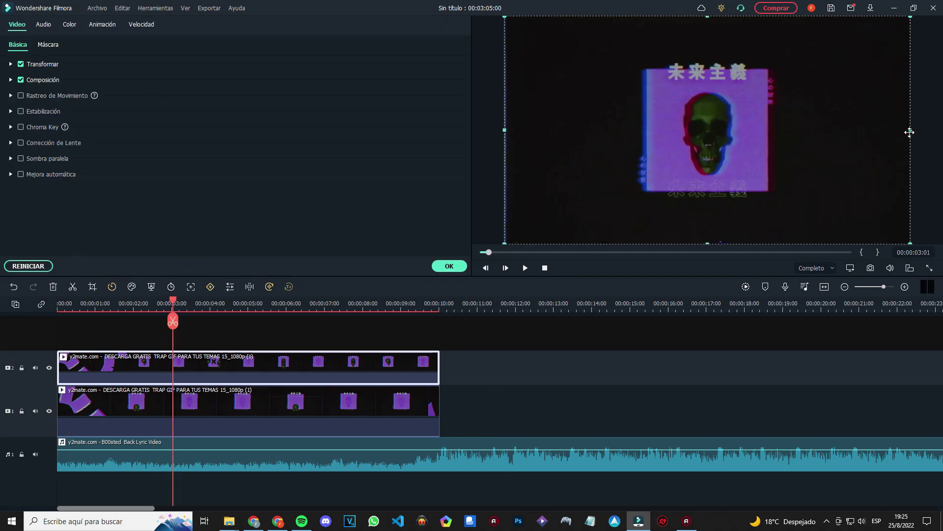
Shift the two skull copies apart in the preview so they sit side by side.
left_click_drag(854, 136, 743, 139)
left_click_drag(839, 149, 942, 163)
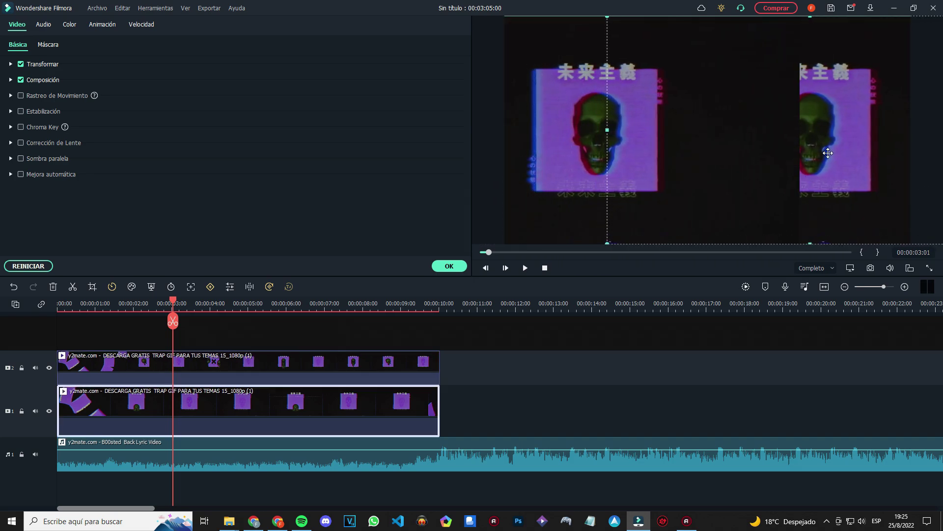
left_click_drag(568, 160, 556, 160)
left_click_drag(837, 169, 849, 170)
Give the top skull copy a full-height Rectángulo mask and preview the tiles.
left_click(676, 161)
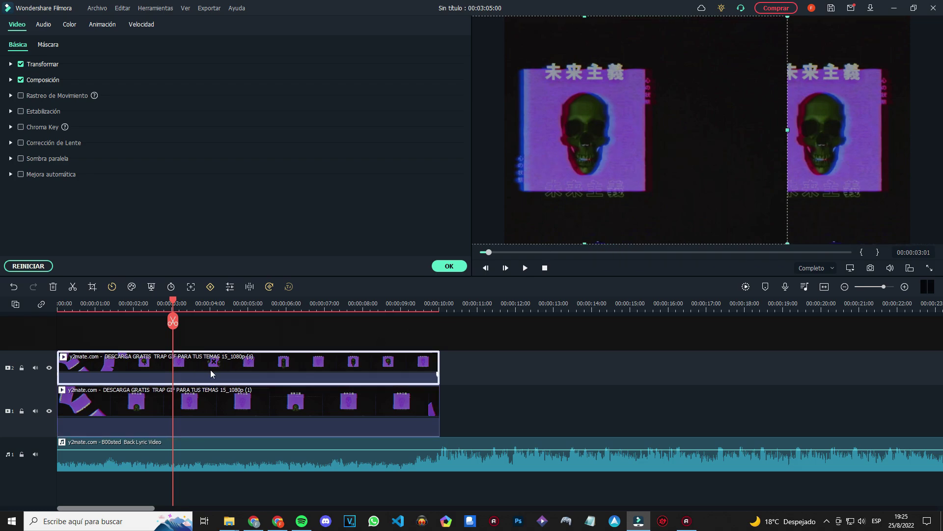
left_click(51, 45)
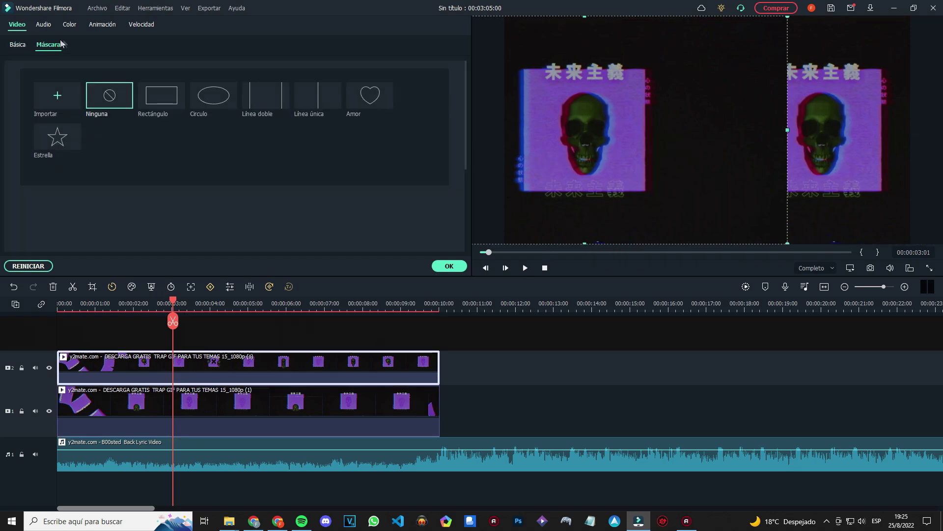
left_click(160, 101)
left_click_drag(585, 79, 590, 3)
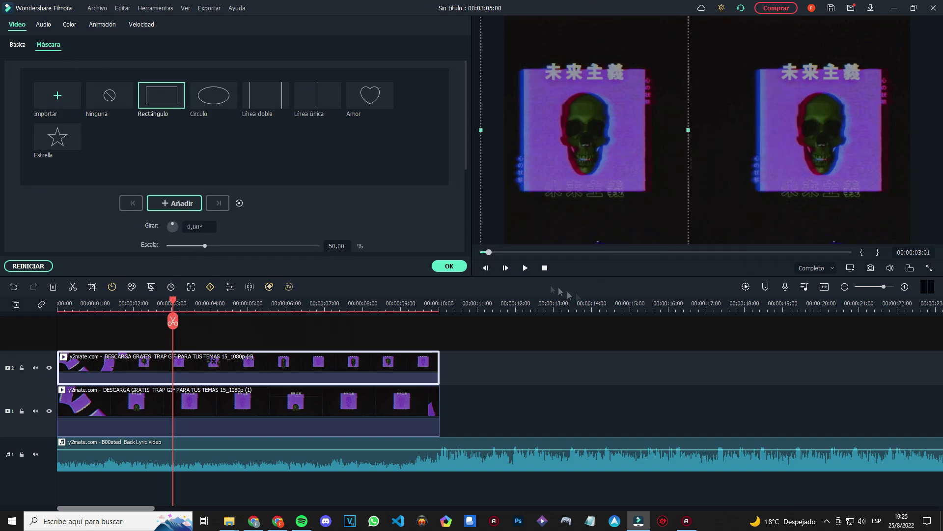
left_click(525, 267)
left_click(525, 268)
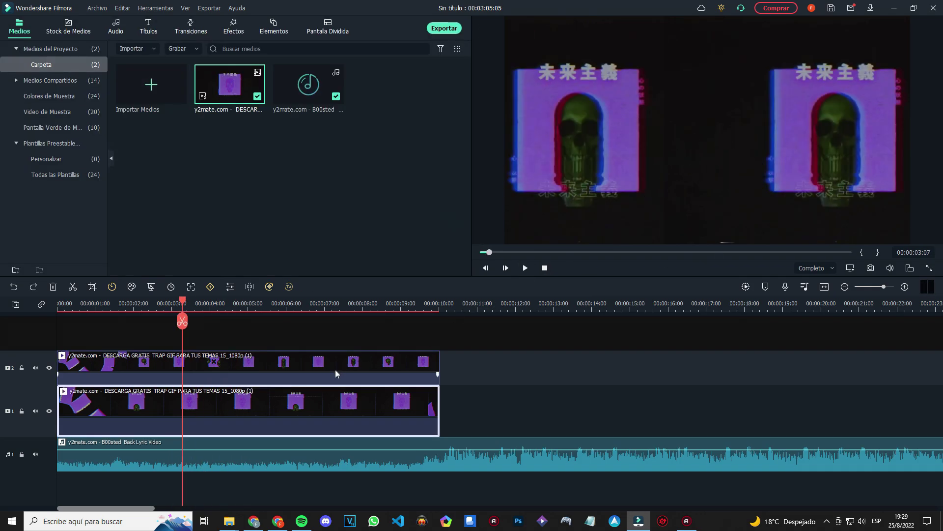
Paste a third skull copy onto track 3 at the start and shift it left.
double_click(321, 402)
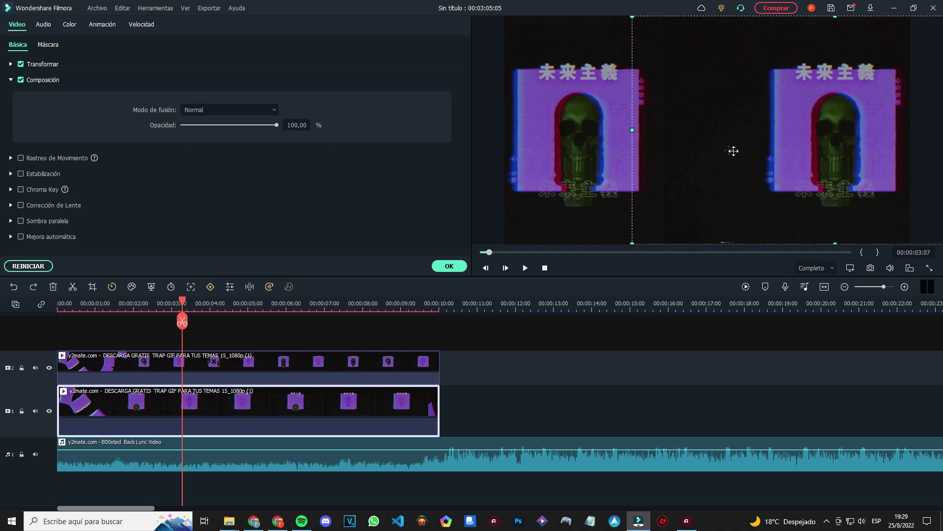
left_click(27, 329)
key("ctrl+v")
left_click_drag(258, 367, 132, 368)
left_click_drag(563, 305, 539, 304)
left_click(230, 334)
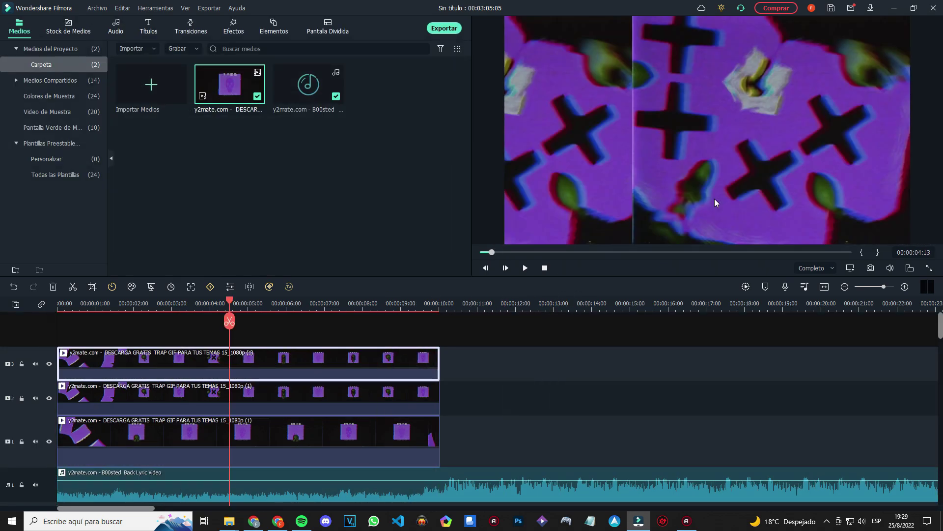
left_click_drag(788, 168, 656, 169)
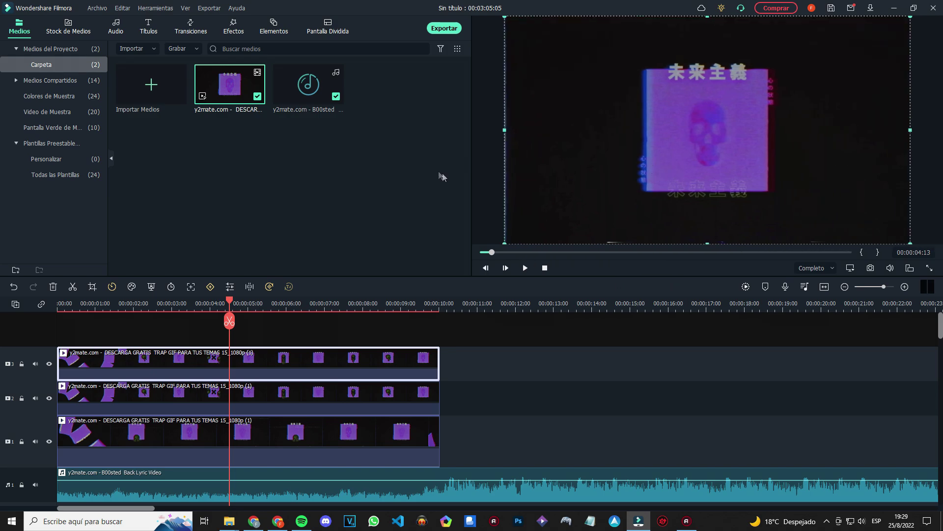
Set the third copy's blend mode to Pantalla and play the tiled video from the start.
double_click(329, 356)
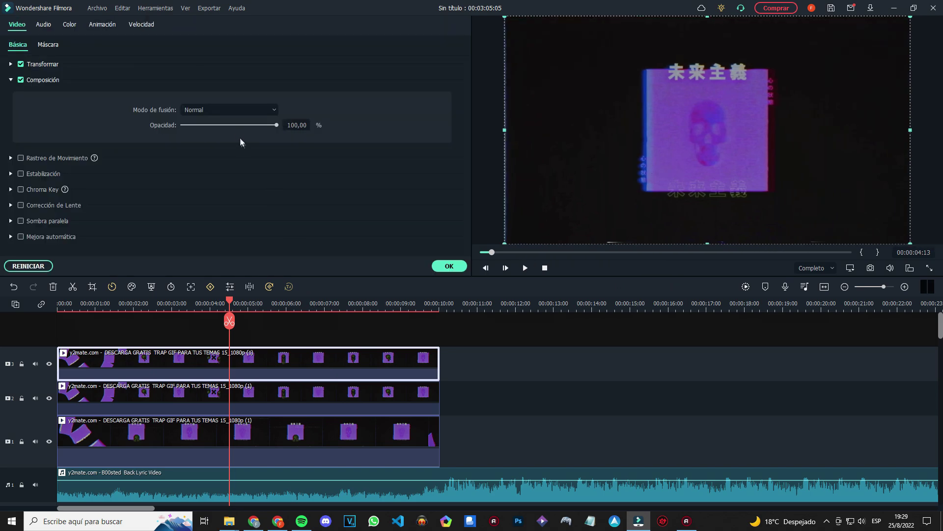
left_click(226, 113)
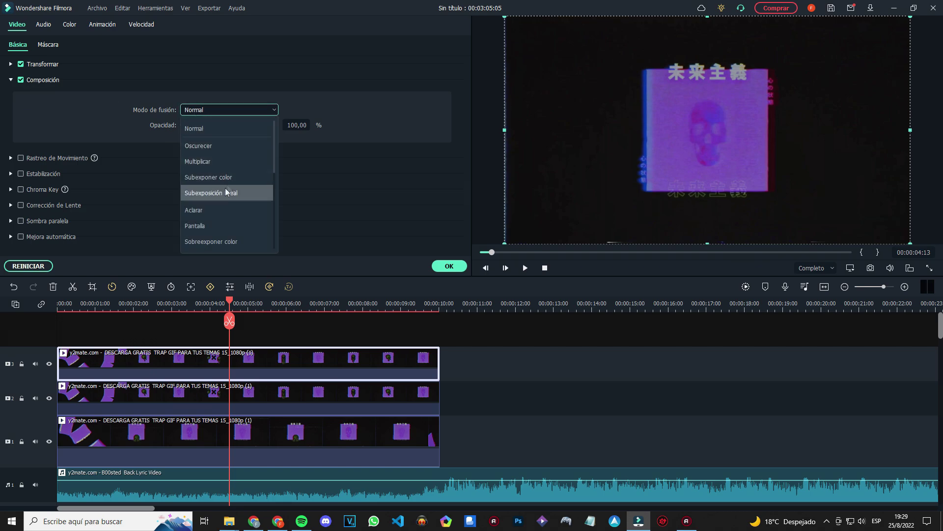
left_click(218, 225)
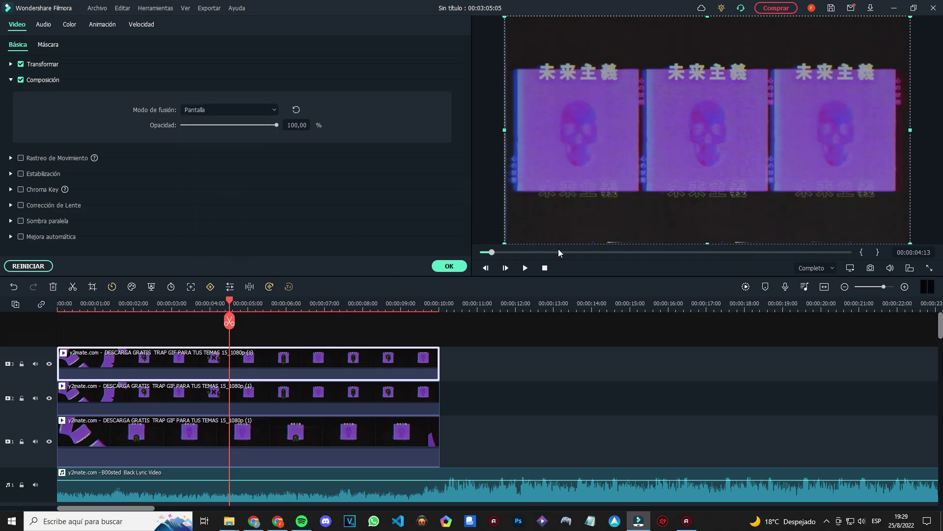
left_click_drag(231, 304, 1, 312)
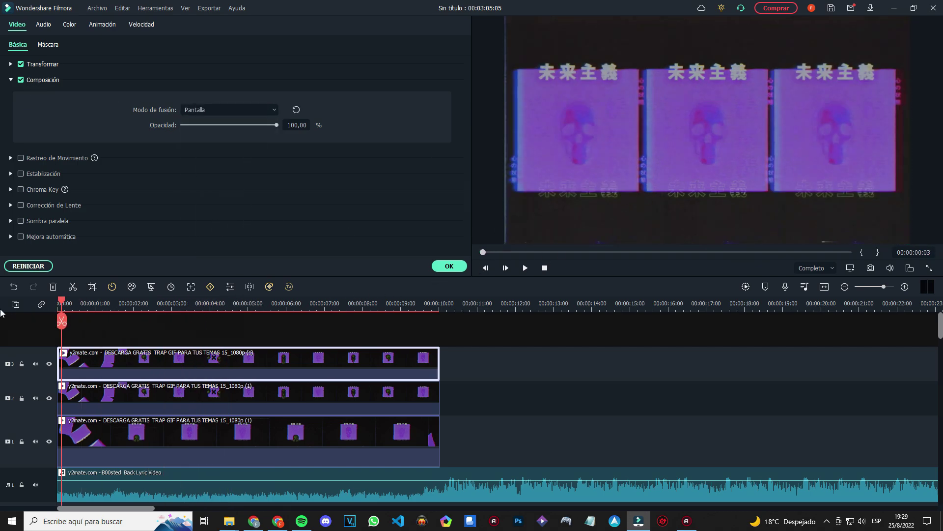
left_click(525, 267)
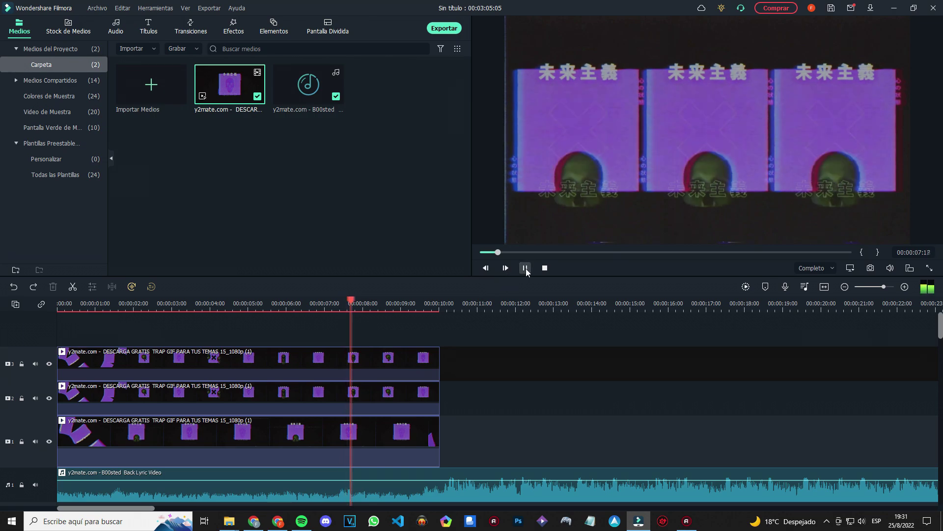
Paste a second set of the three stacked skull clips right after the first, at 10:00.
left_click(525, 268)
left_click(417, 424)
left_click(415, 409, "ctrl")
left_click(418, 370, "ctrl")
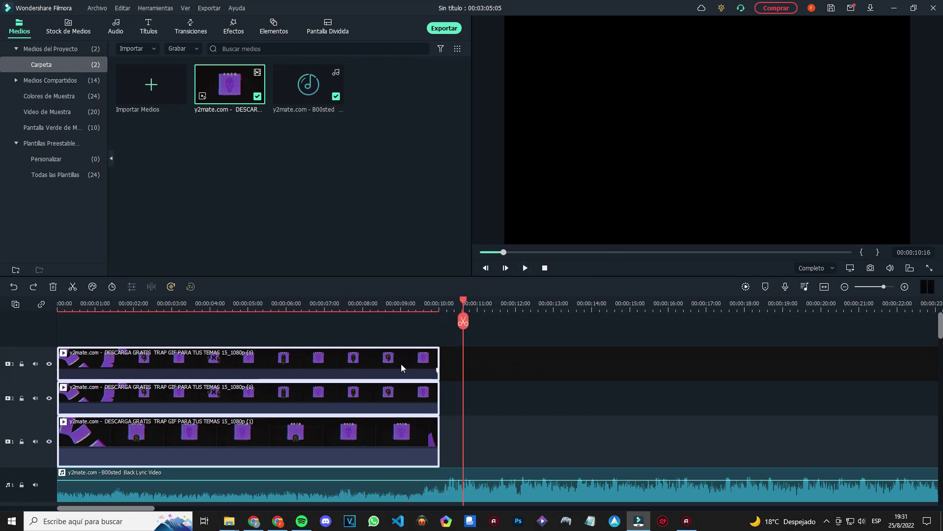
left_click(27, 426)
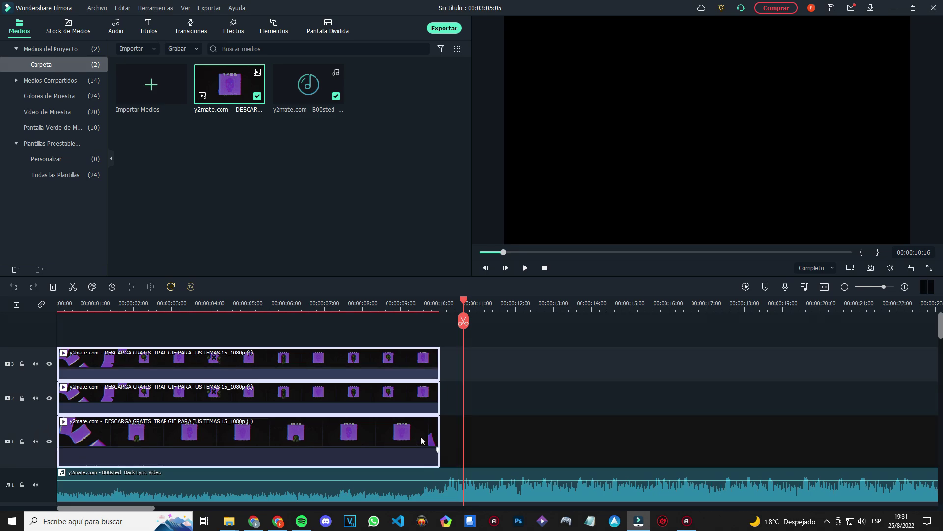
key("ctrl+v")
left_click_drag(486, 381, 444, 373)
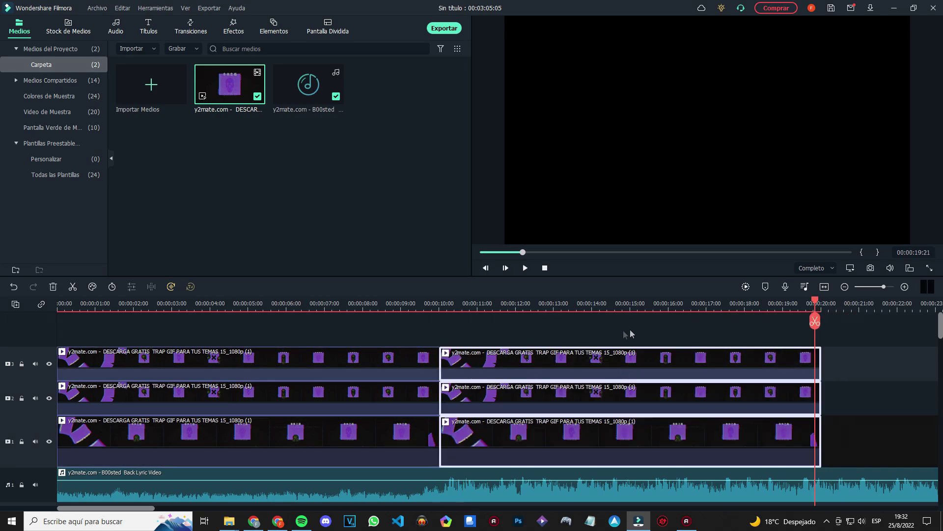
Set the pasted track-3 clip's blend mode to Luz lineal.
key("Left")
key("Left")
key("Left")
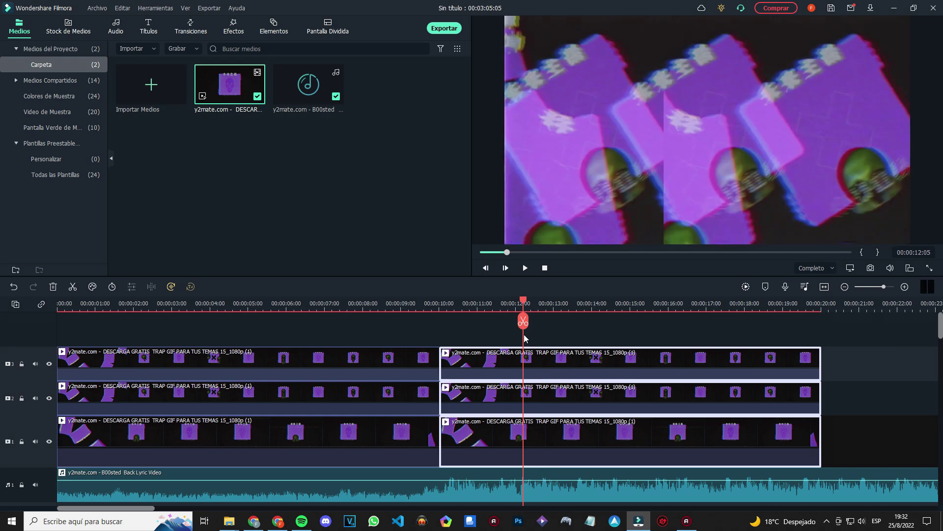
double_click(539, 359)
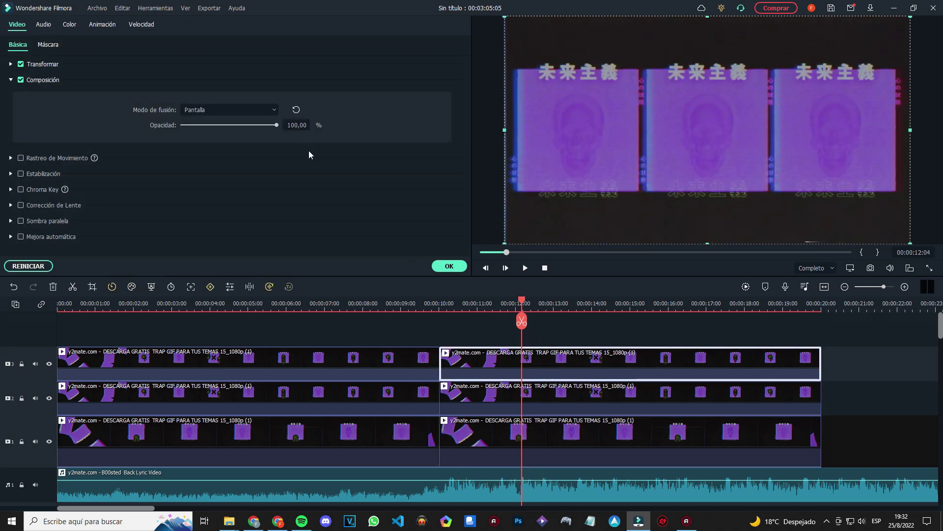
left_click(248, 110)
scroll(246, 182, "down", 3)
left_click(216, 208)
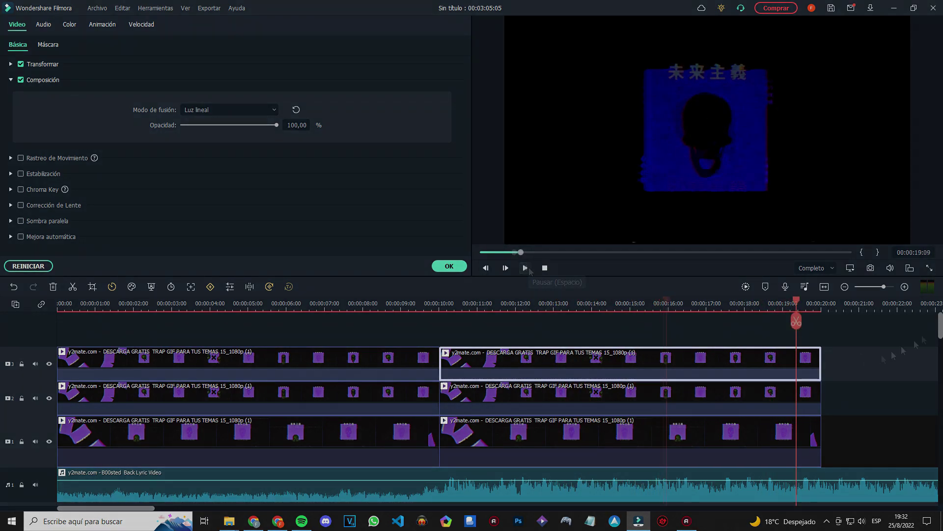
left_click(845, 287)
Copy the second clips on all three tracks and paste them as a third column.
left_click_drag(179, 358, 143, 433)
key("ctrl+c")
key("ctrl+v")
key("ctrl+z")
left_click(152, 303)
key("ctrl+v")
left_click_drag(158, 359, 155, 359)
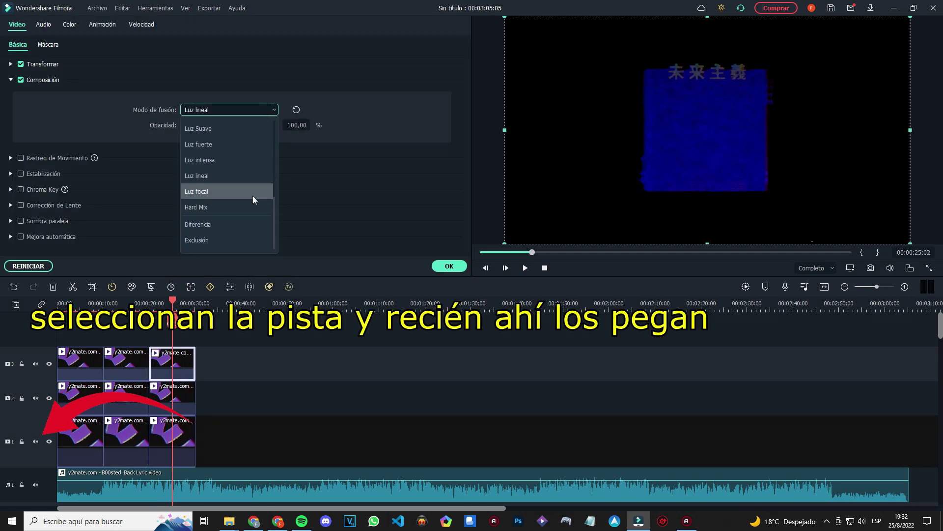
Set the clip's blend mode to Luz focal and preview it.
left_click(252, 195)
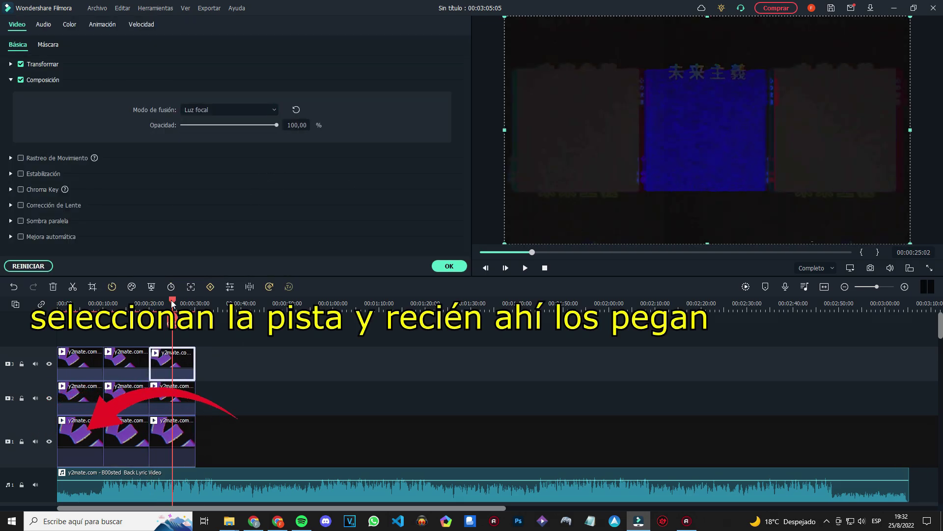
left_click(527, 266)
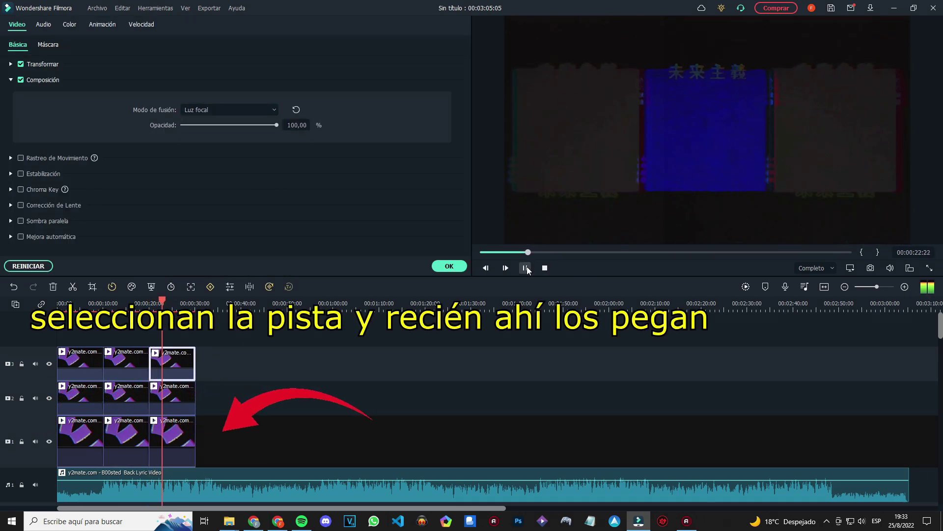
left_click(526, 267)
Add a fourth column of skull clips and set its blend mode to Superponer.
left_click(180, 395, "ctrl")
left_click(184, 423, "ctrl")
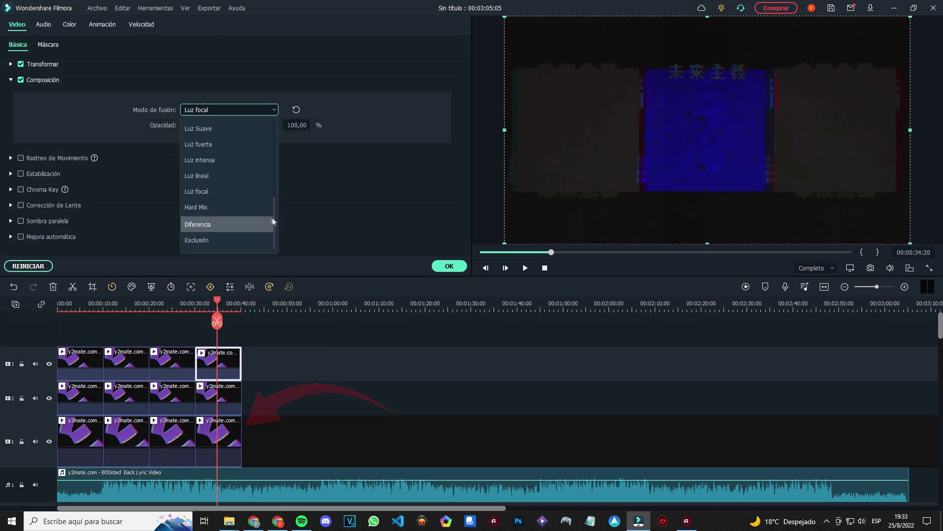
left_click_drag(274, 221, 274, 184)
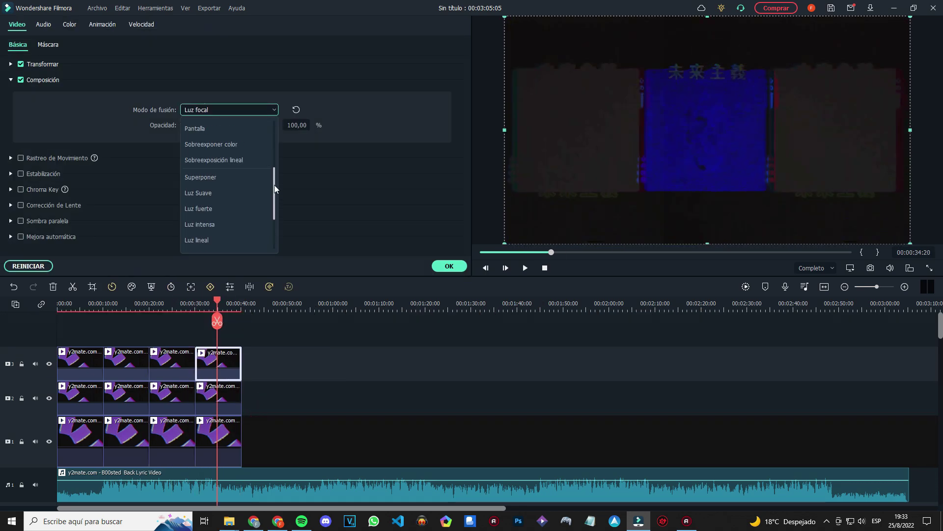
left_click(249, 181)
left_click(525, 268)
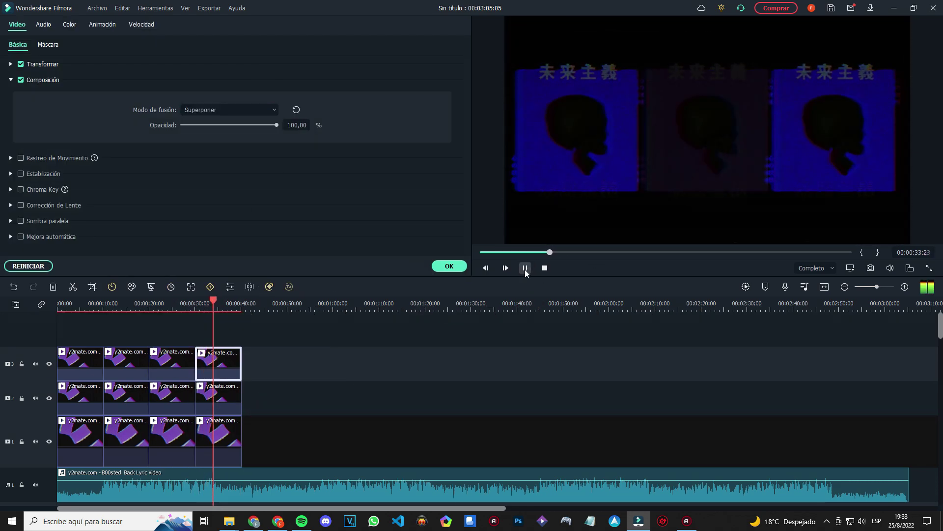
left_click(525, 268)
Copy the fourth column and paste it as a fifth column snapped at 40 seconds.
left_click(234, 402, "ctrl")
left_click(227, 436, "ctrl")
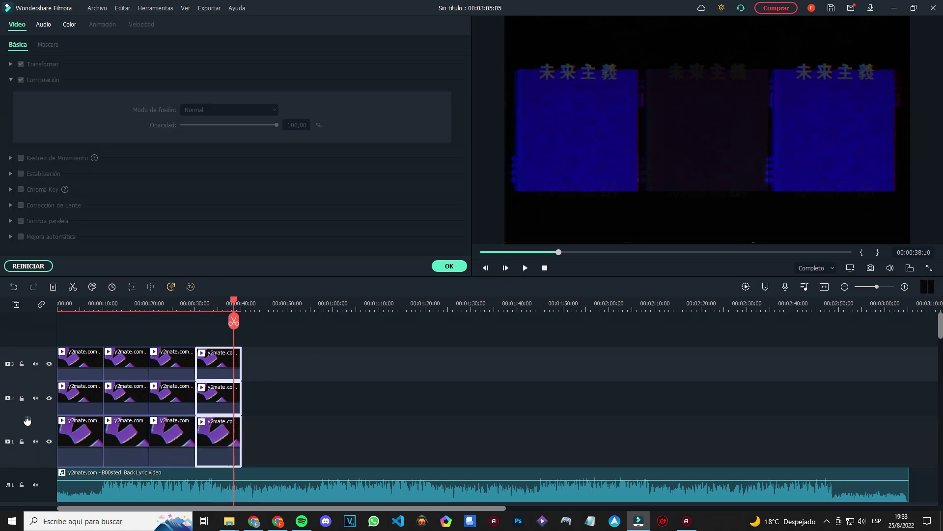
key("ctrl+c")
left_click(261, 308)
key("ctrl+v")
left_click_drag(288, 369, 267, 368)
left_click_drag(308, 321, 253, 321)
double_click(259, 357)
left_click(227, 105)
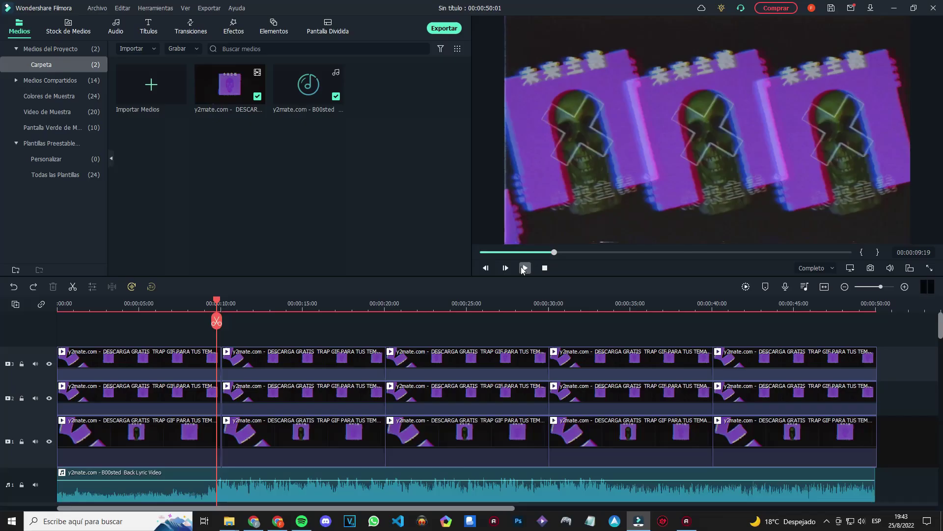
left_click(524, 268)
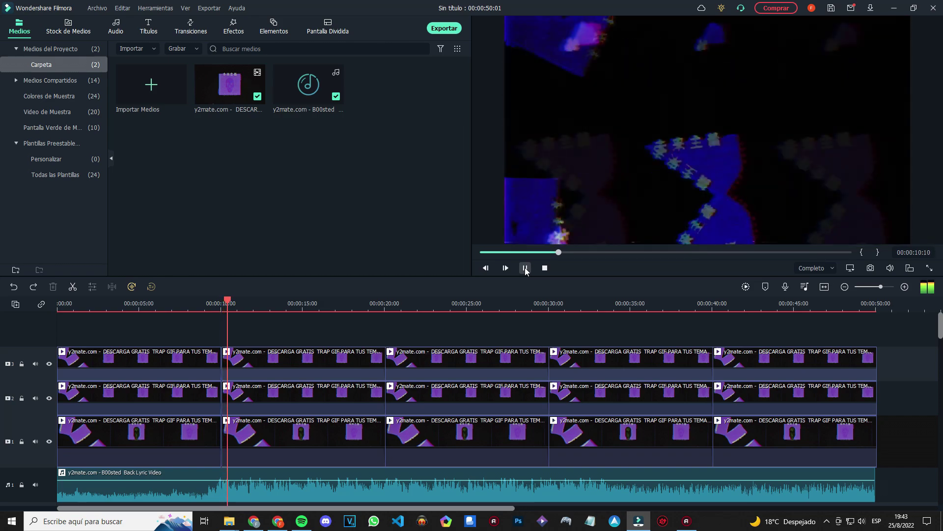
left_click(525, 268)
Place the Básico 6 title from Texto simple at the playhead near 9 seconds.
left_click_drag(237, 300, 215, 301)
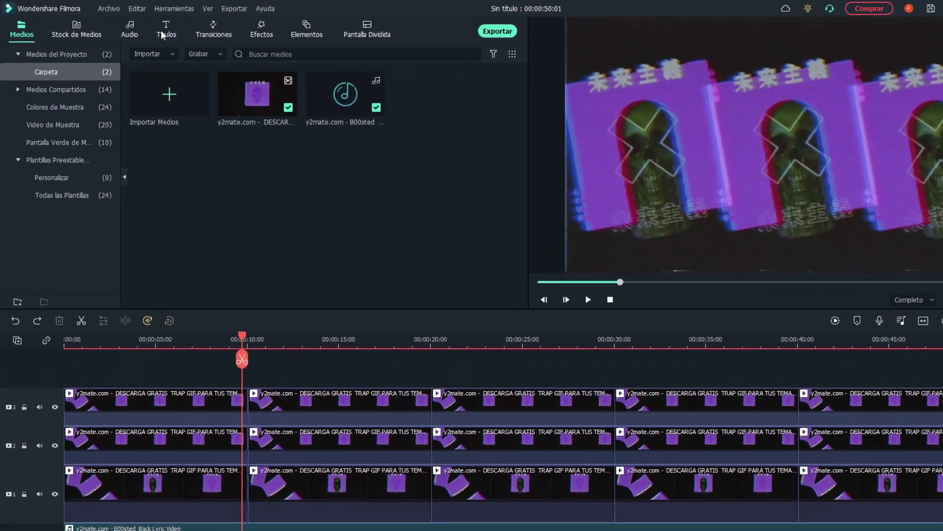
left_click(149, 27)
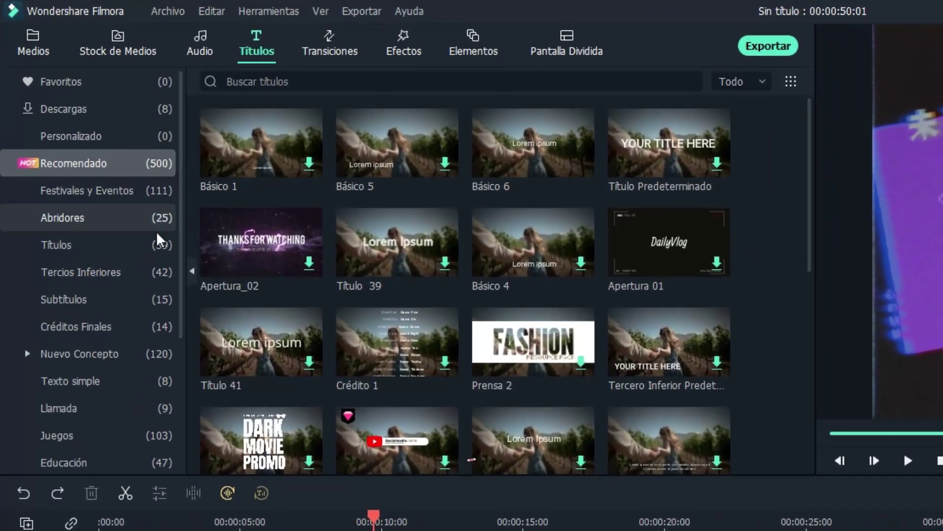
left_click(131, 382)
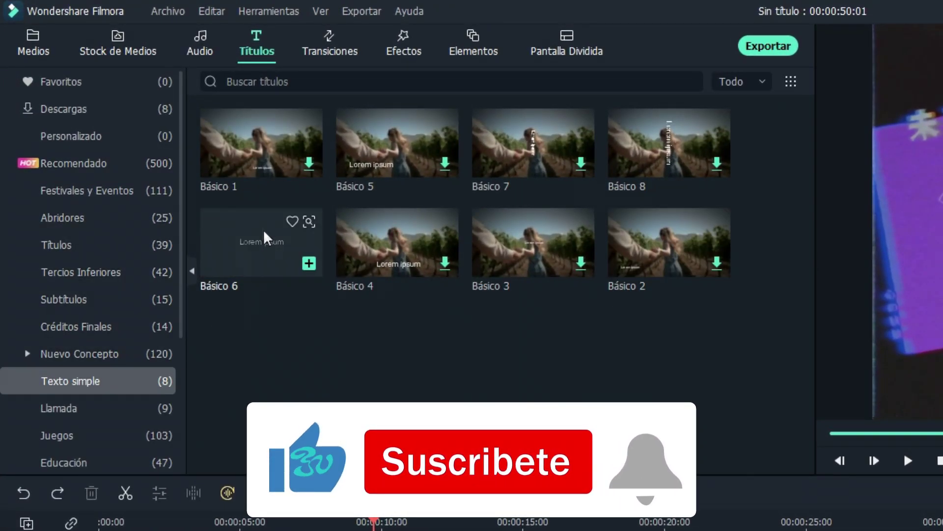
left_click_drag(251, 243, 370, 530)
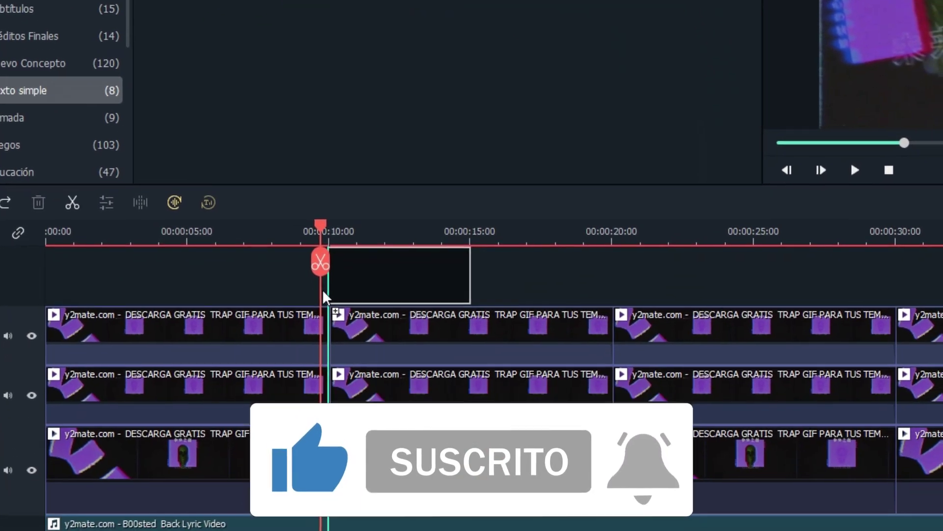
Replace the title's Lorem ipsum with 'Back, back, back, back, back' and load letras.com in Chrome.
left_click_drag(317, 287, 318, 290)
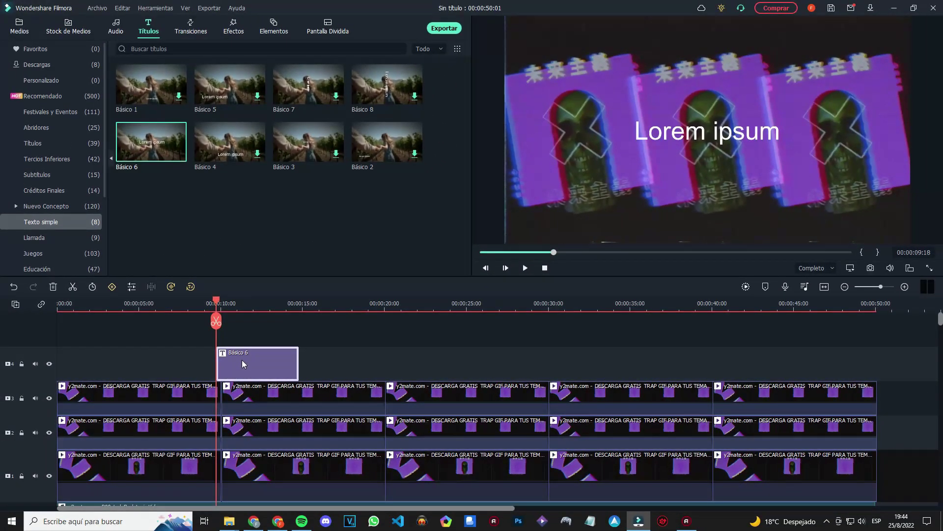
double_click(243, 367)
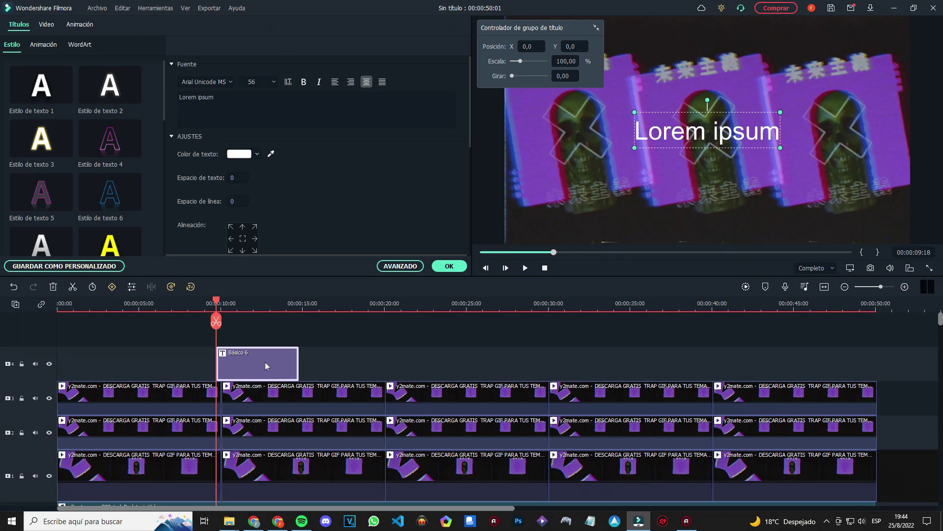
left_click_drag(220, 101, 178, 98)
type("Back, back, bac")
key("BackSpace")
key("BackSpace")
type("ck, back, back ,")
key("BackSpace")
key("BackSpace")
type(", back")
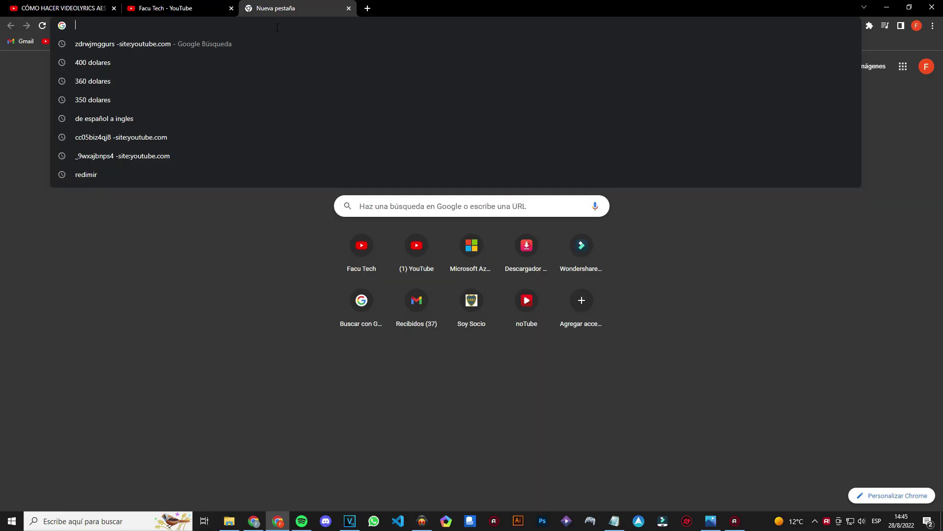
type("letras.com")
key("Return")
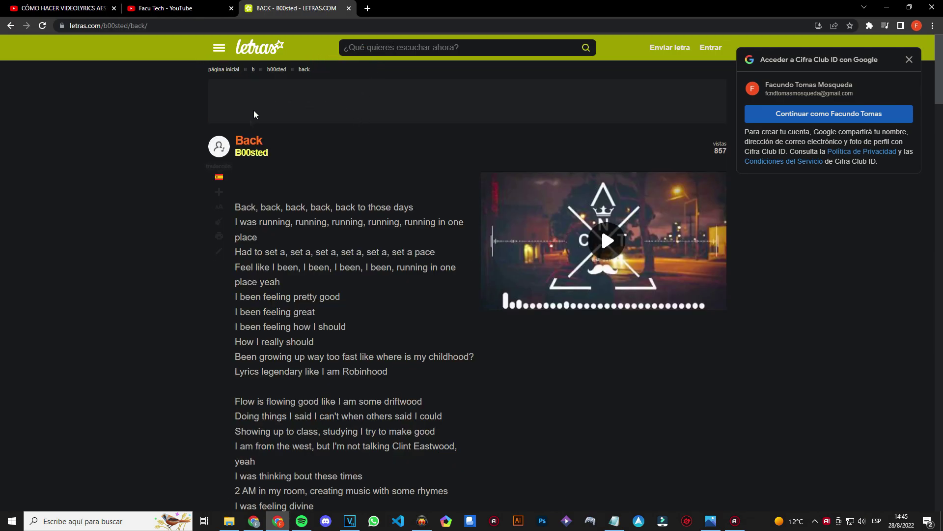
Open the Spanish translation of B00sted's 'Back' lyrics on letras.com.
mouse_move(248, 220)
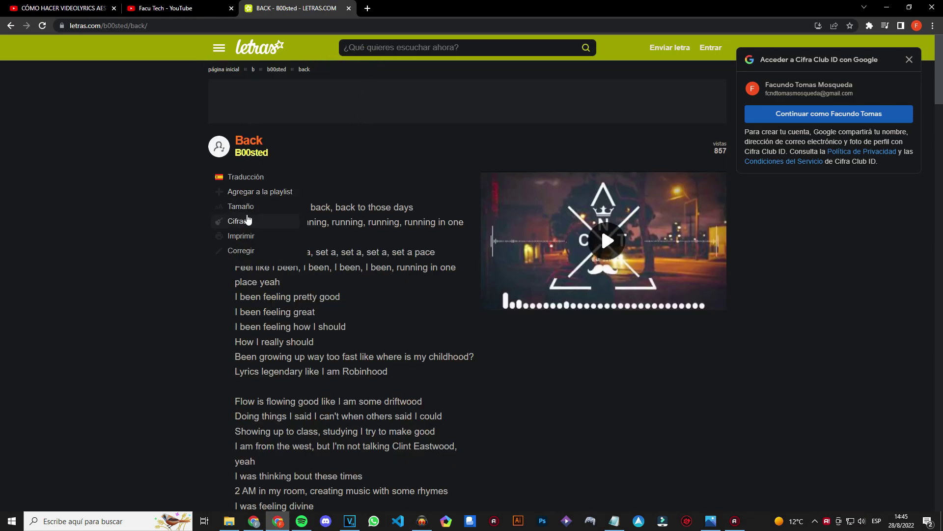
left_click_drag(292, 208, 416, 210)
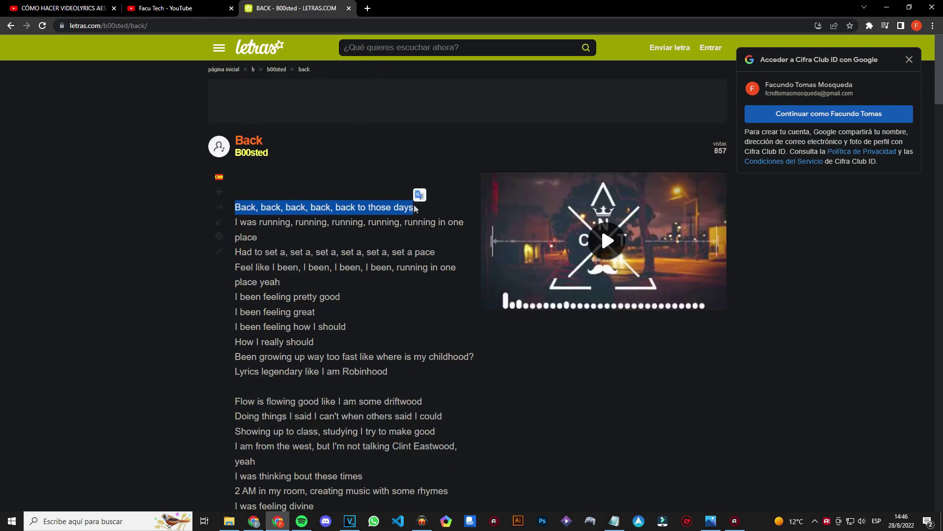
left_click(336, 233)
left_click(229, 178)
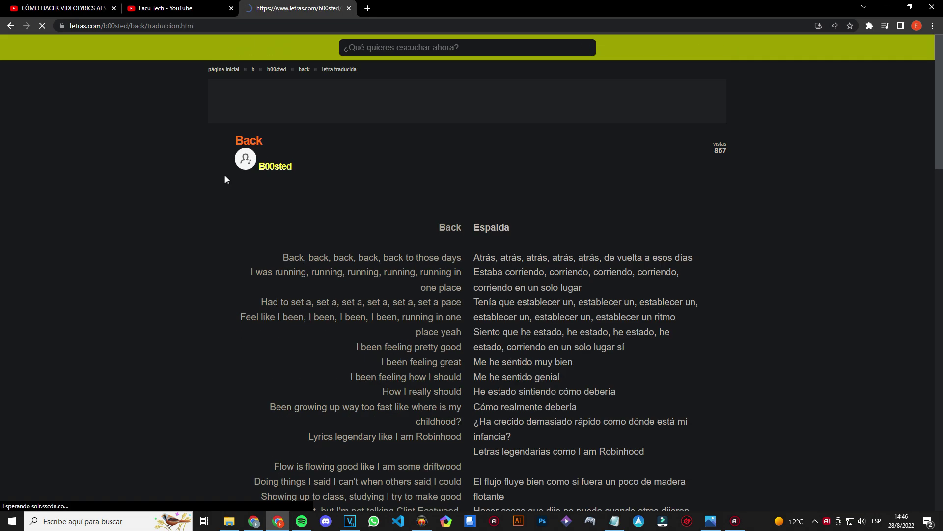
left_click_drag(938, 77, 938, 90)
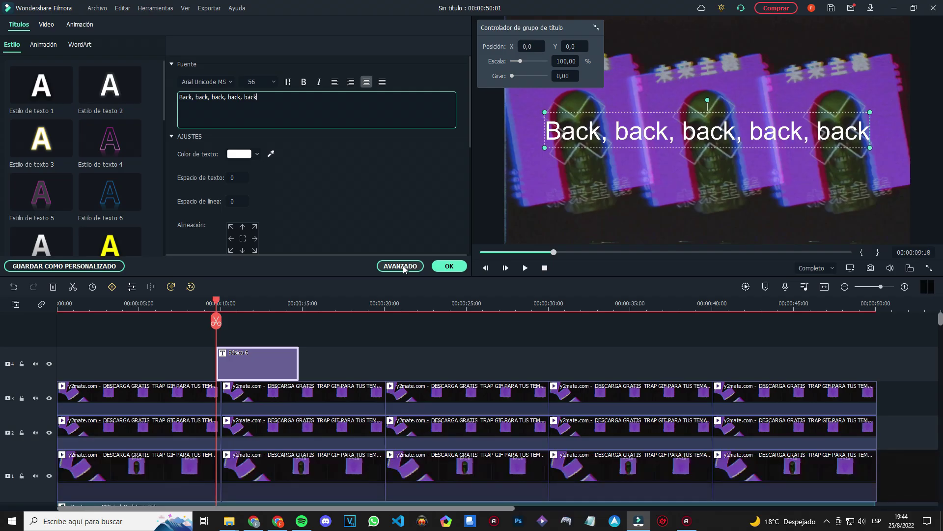
In the advanced editor, apply the Mecanografía animation to the title and drop its ending section.
left_click(402, 267)
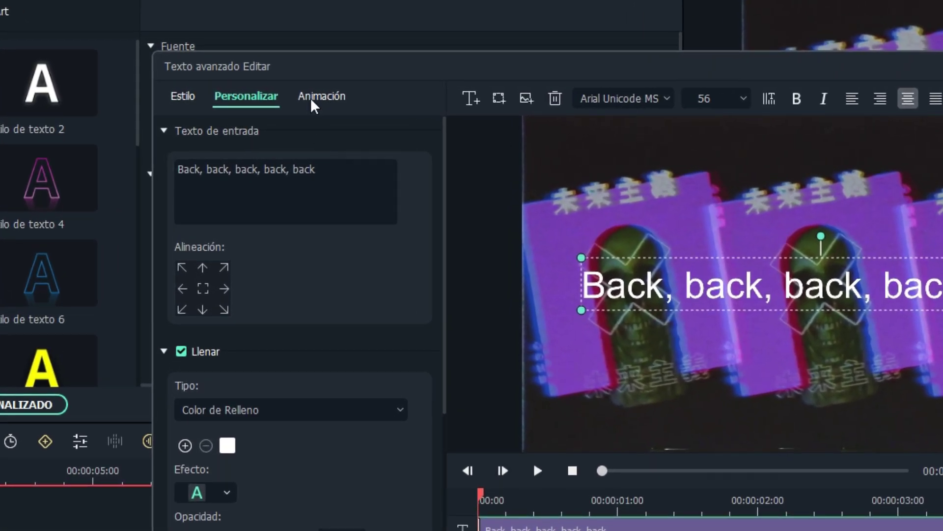
left_click(310, 98)
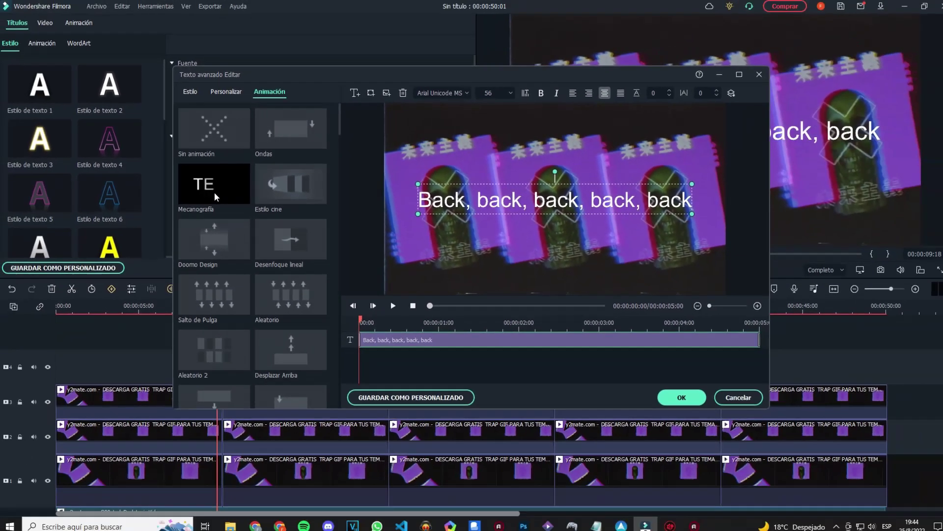
left_click(214, 193)
left_click(226, 92)
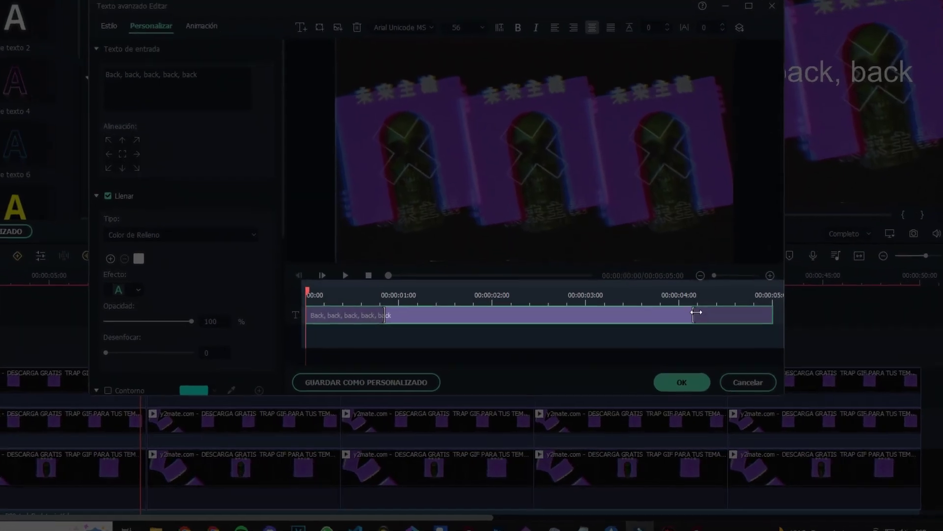
left_click_drag(696, 312, 773, 315)
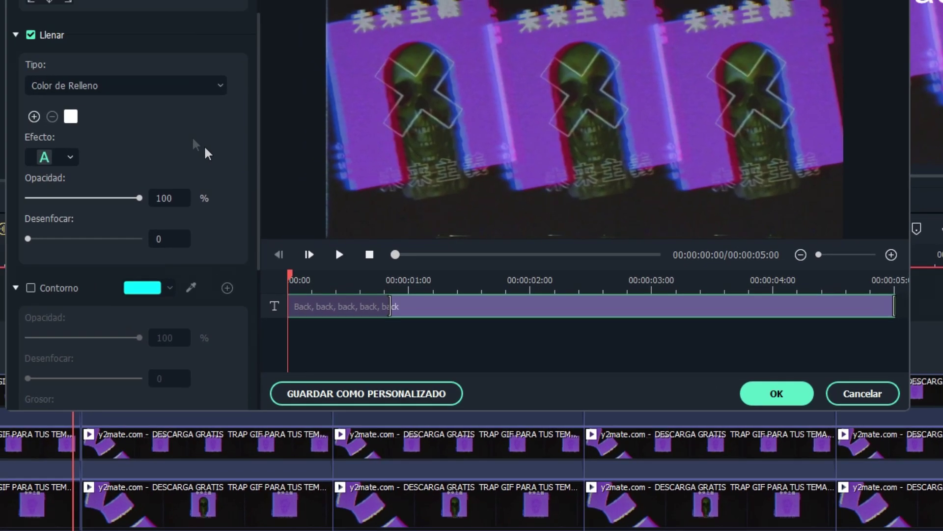
Give the title text a solid yellow fill.
left_click(33, 175)
left_click(328, 199)
left_click(274, 201)
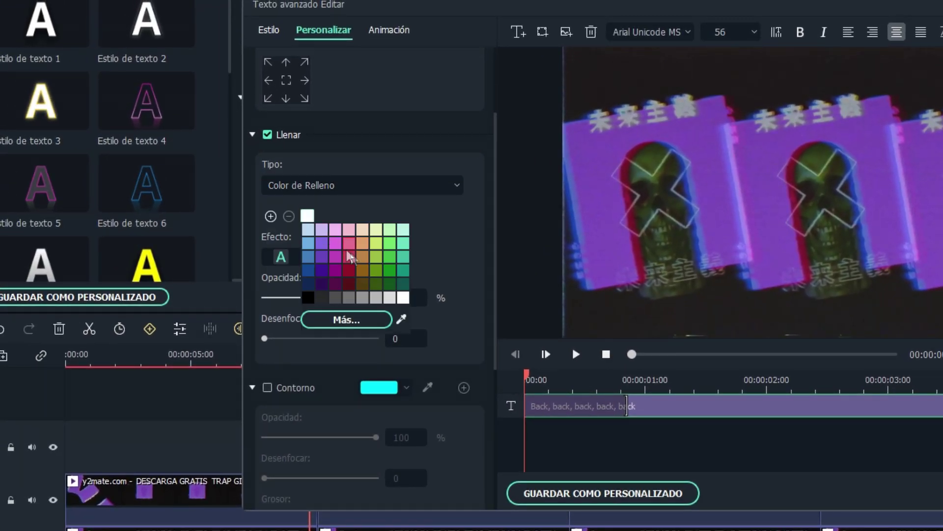
left_click(369, 325)
left_click(325, 215)
left_click(324, 233)
left_click(325, 214)
left_click(452, 409)
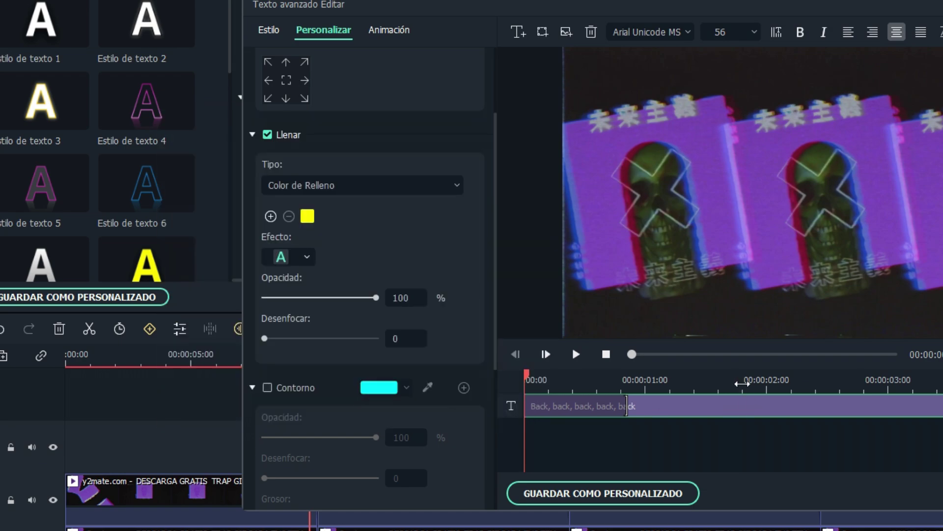
left_click(743, 381)
left_click_drag(496, 231, 499, 392)
Add a black shadow to the title text.
left_click(268, 307)
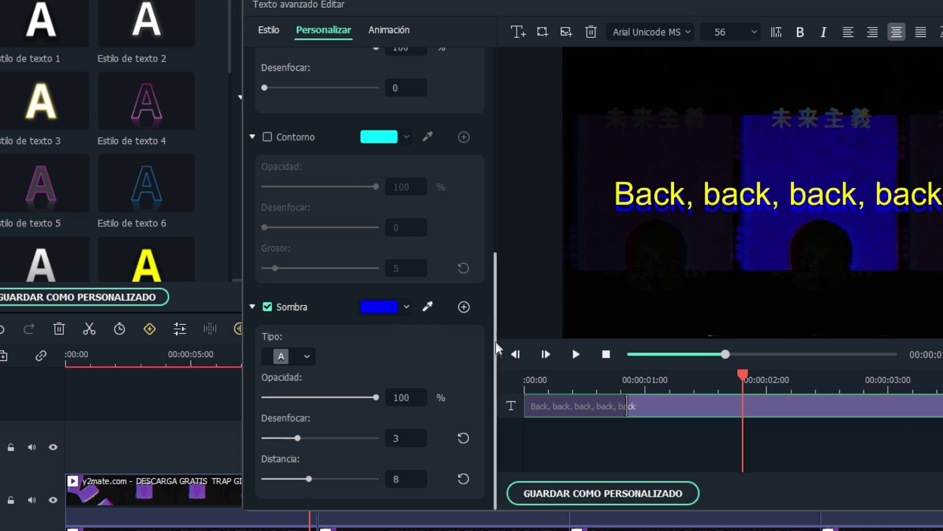
left_click(283, 358)
left_click(290, 393)
left_click(281, 357)
left_click(312, 418)
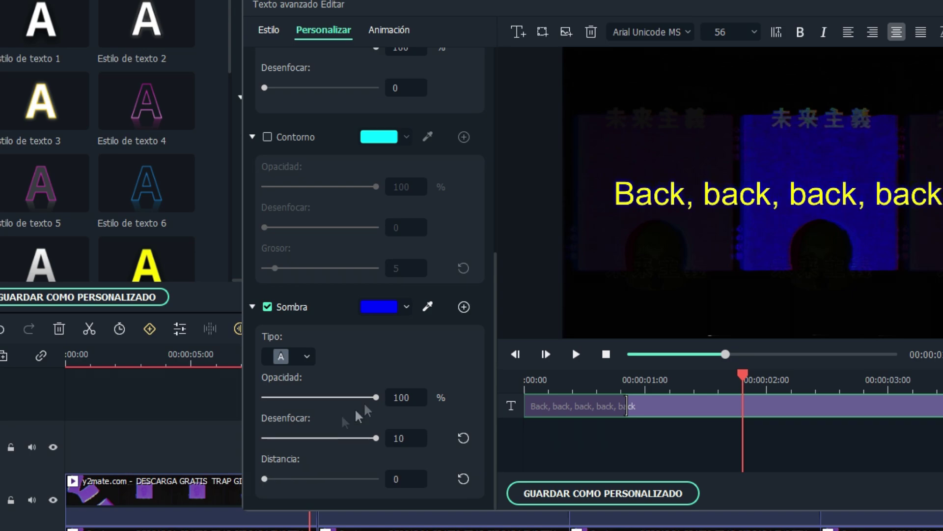
left_click(386, 308)
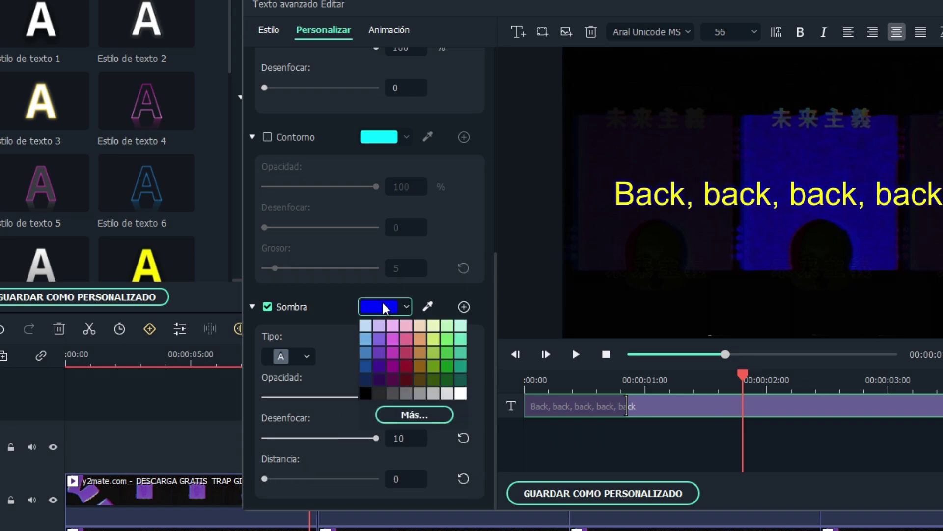
left_click(366, 393)
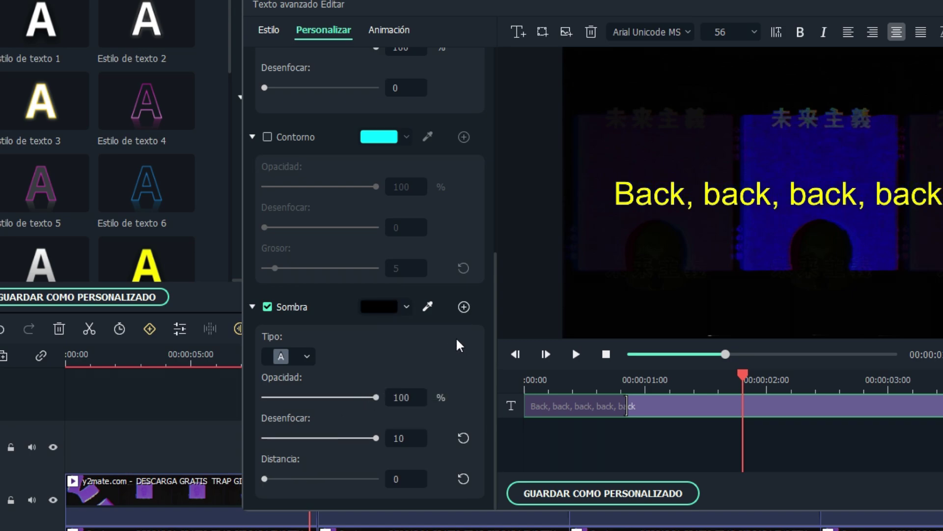
Add a second black shadow with blur 10 and distance 0, then confirm with OK.
left_click(464, 307)
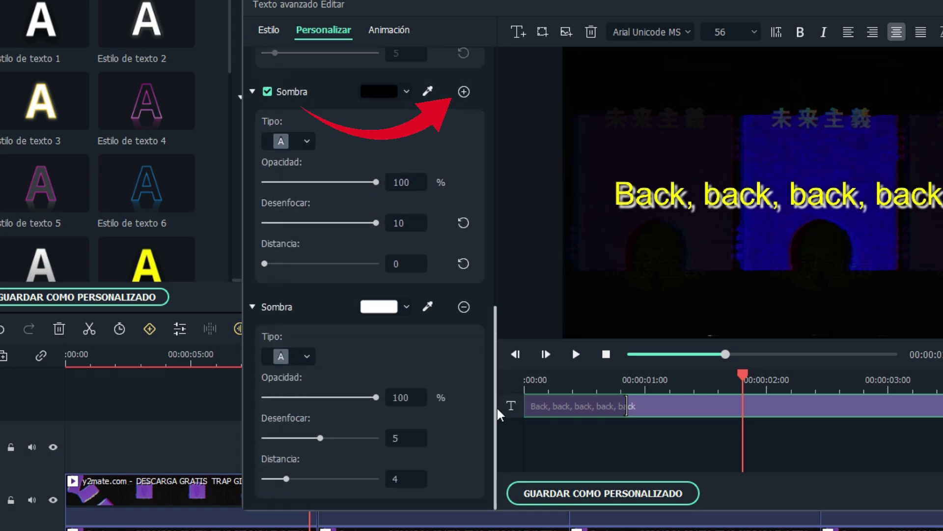
left_click_drag(320, 438, 375, 438)
left_click_drag(286, 478, 230, 488)
left_click(377, 309)
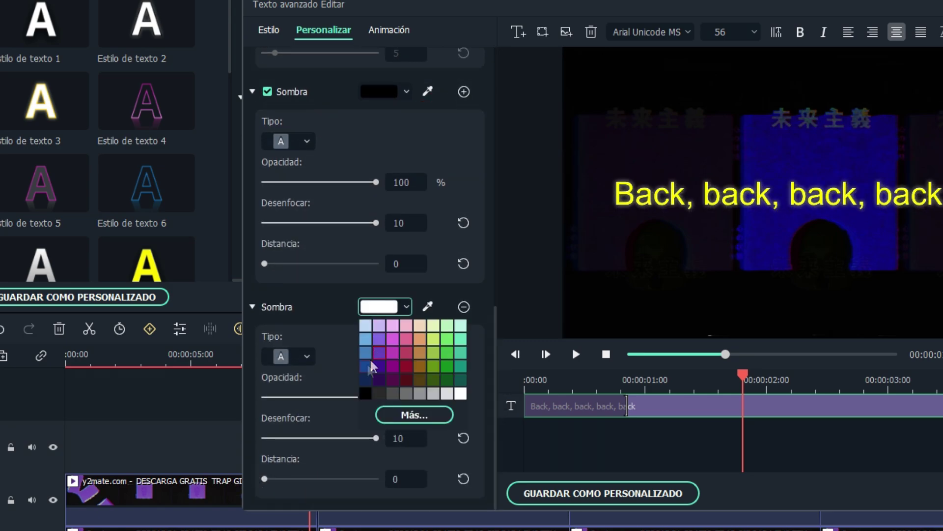
left_click(361, 389)
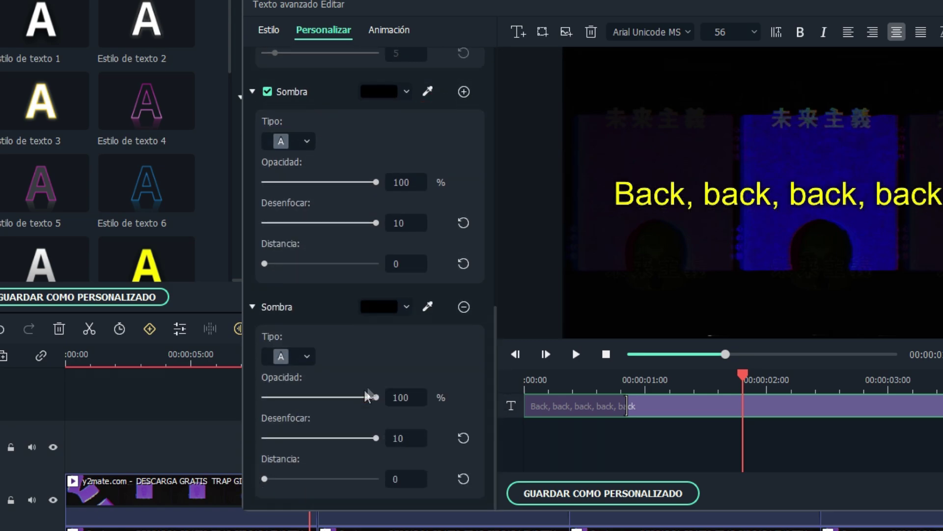
left_click(464, 92)
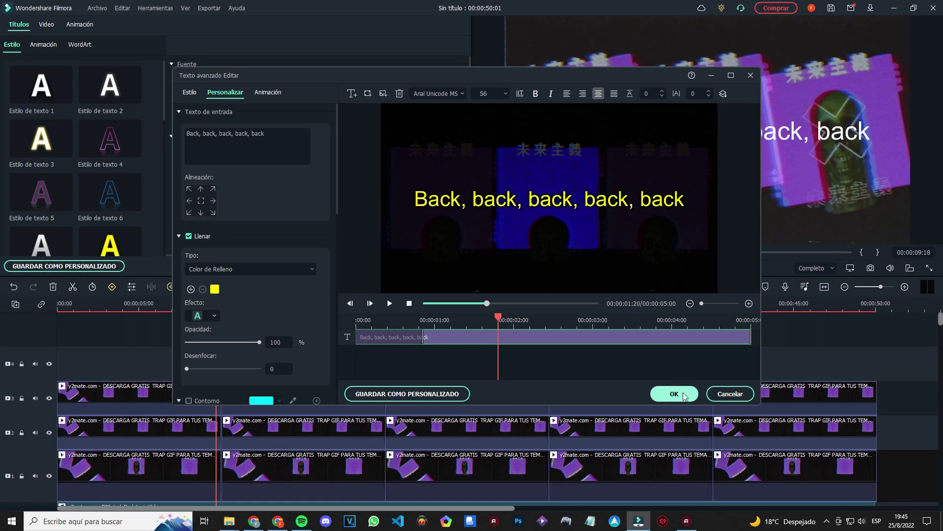
left_click(674, 394)
Move the 'Back, back…' title to the top of the frame and make its typing animation finish at about 2 seconds.
left_click(585, 150)
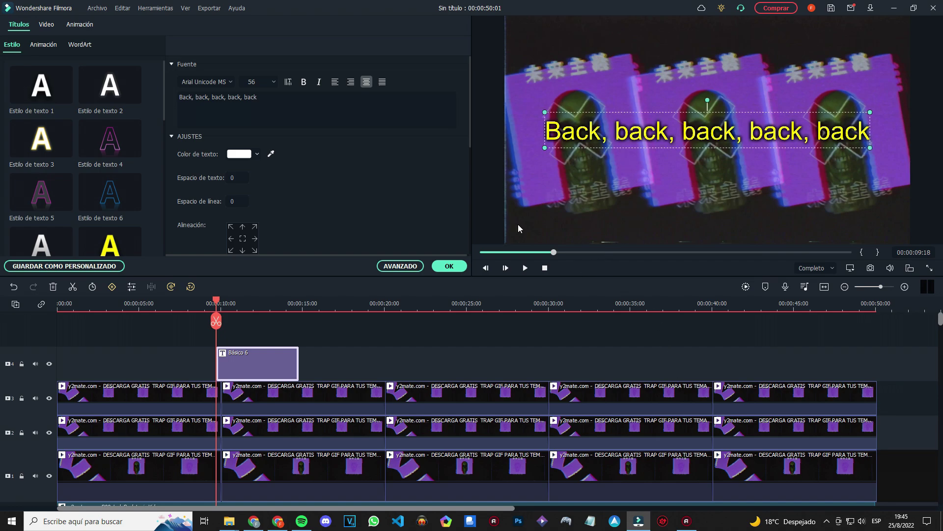
left_click_drag(863, 143, 864, 60)
left_click(526, 267)
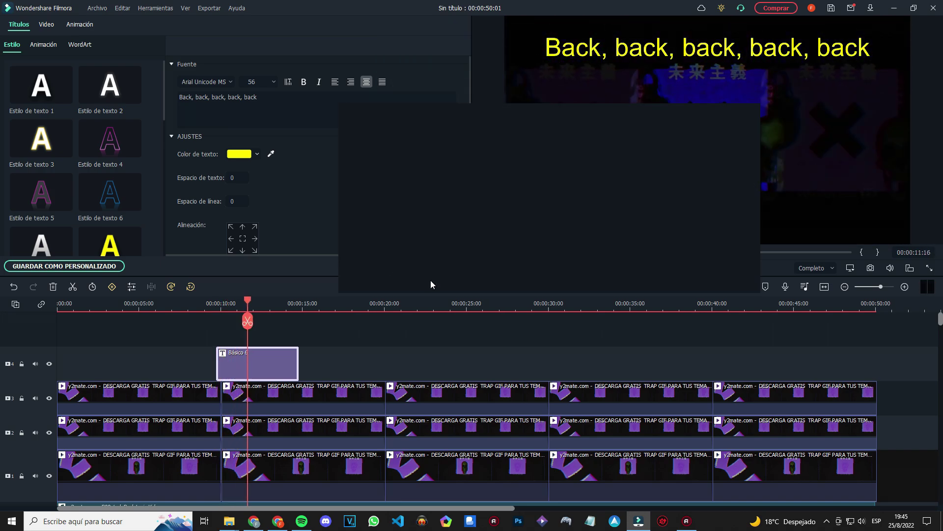
left_click(390, 303)
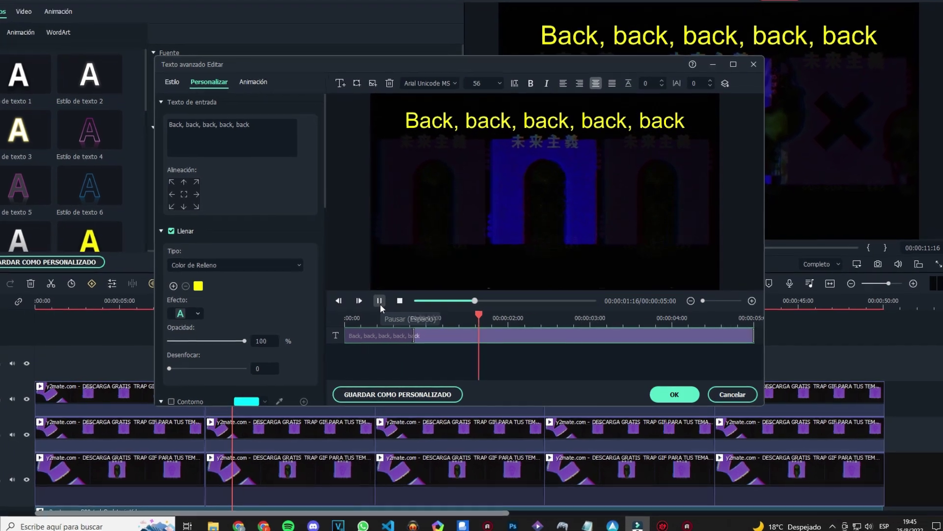
left_click(380, 303)
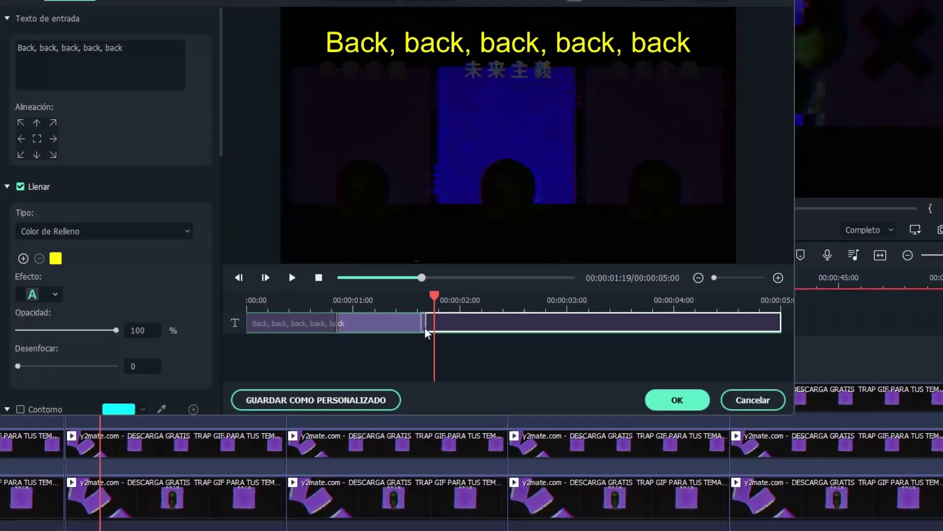
left_click_drag(424, 327, 241, 299)
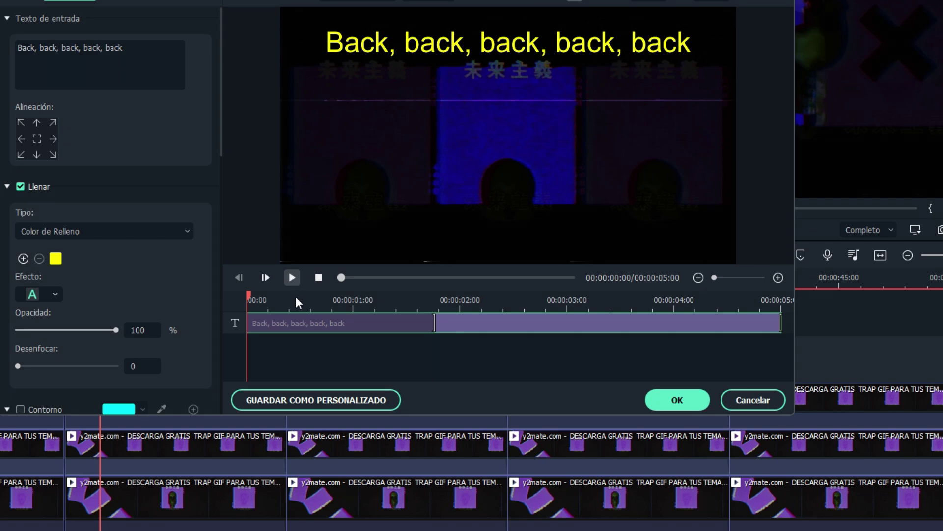
left_click(291, 277)
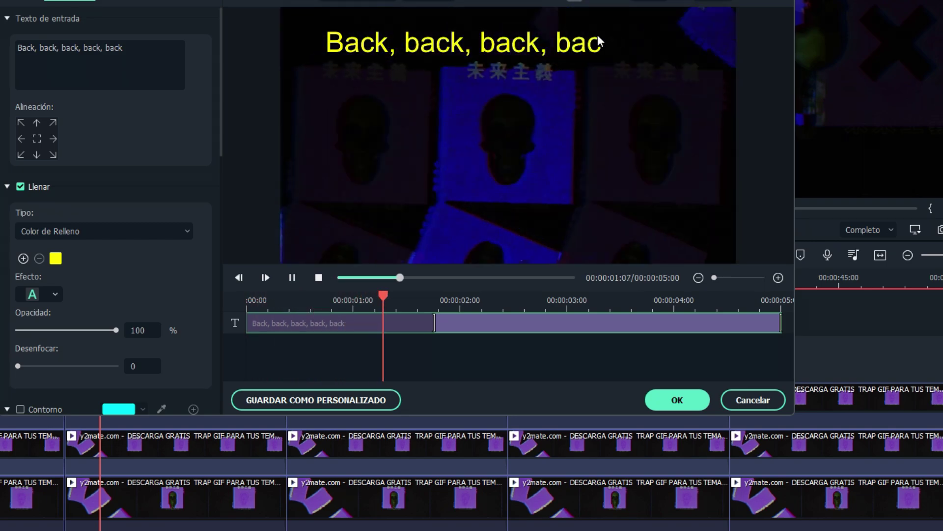
left_click(292, 278)
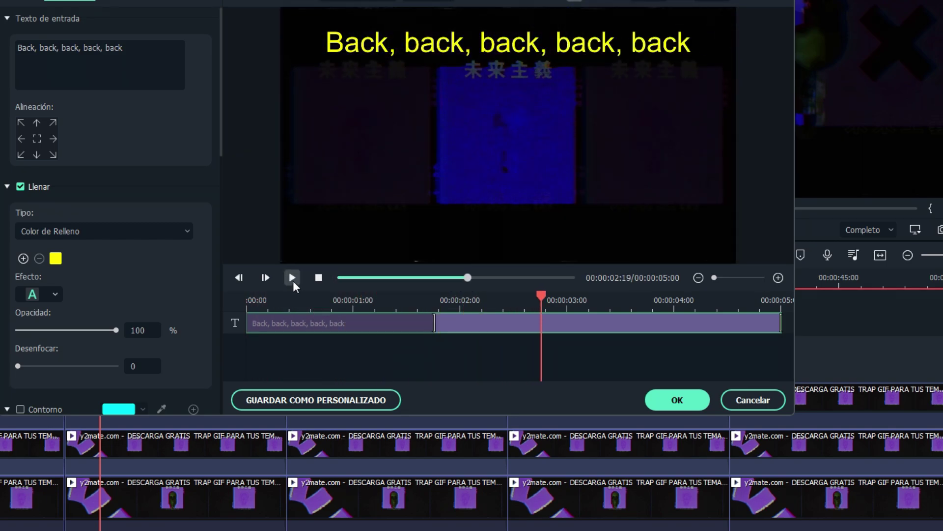
left_click(677, 399)
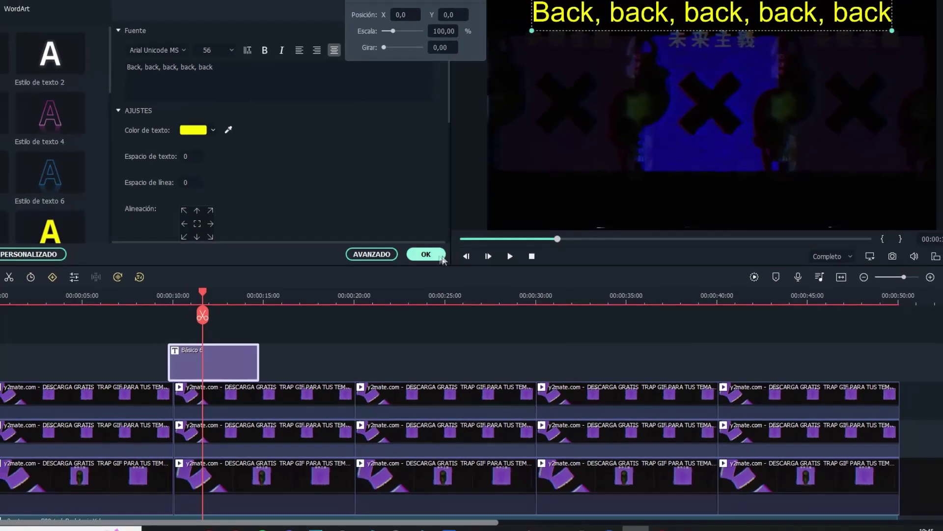
left_click(440, 255)
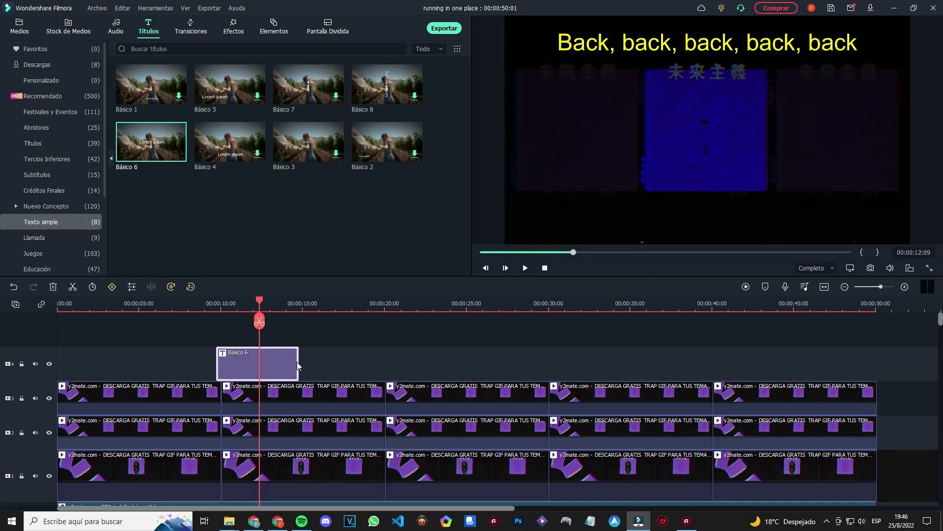
Lengthen the Back title clip and paste a copy onto a new track at about 11 seconds.
left_click_drag(297, 362, 435, 373)
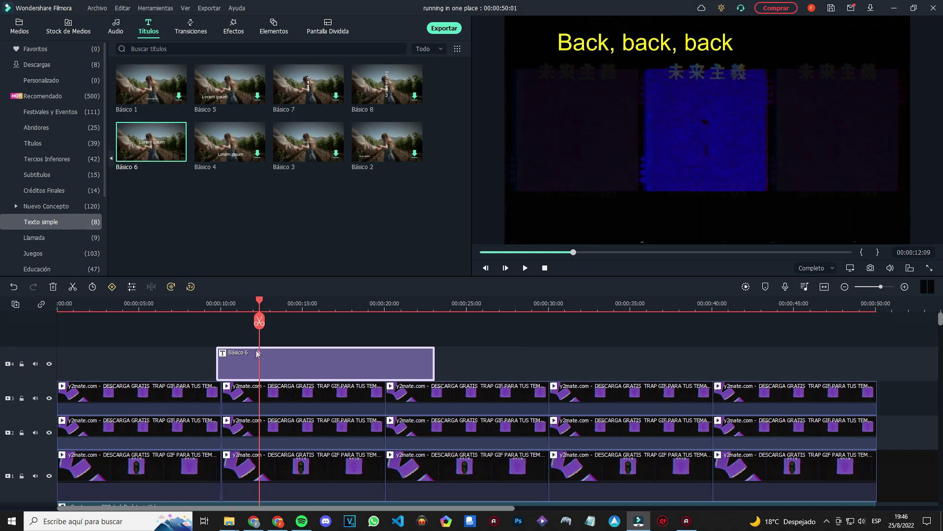
left_click(247, 307)
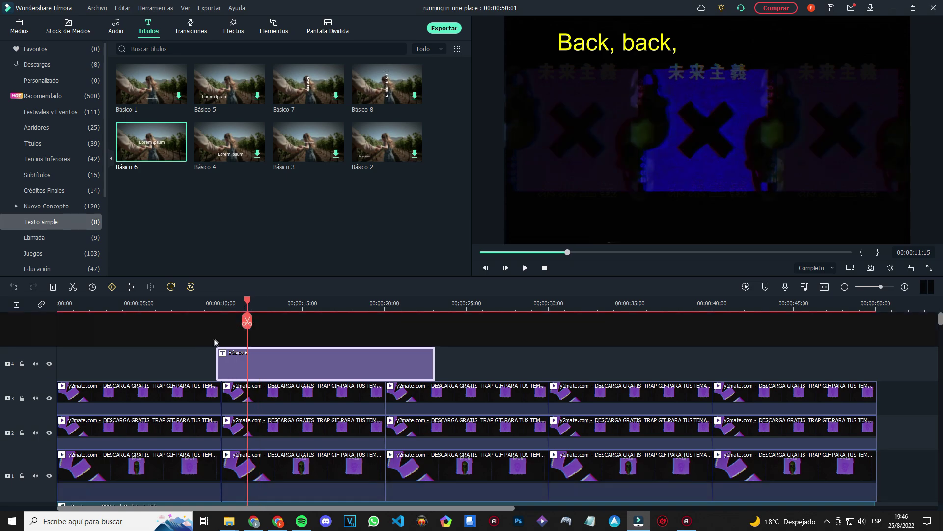
key("ctrl+v")
Play back from about 11 seconds to check the duplicated title.
left_click_drag(467, 302, 241, 325)
left_click(240, 324)
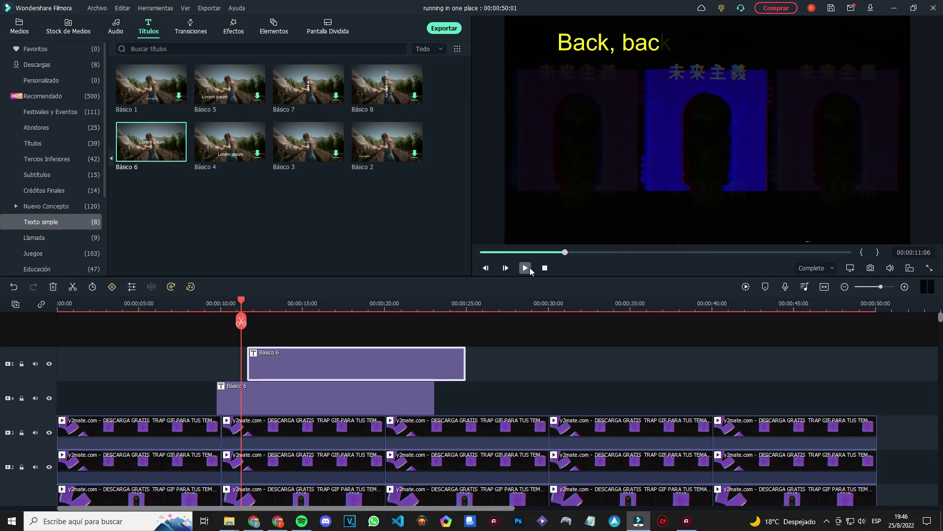
left_click(525, 268)
left_click(529, 269)
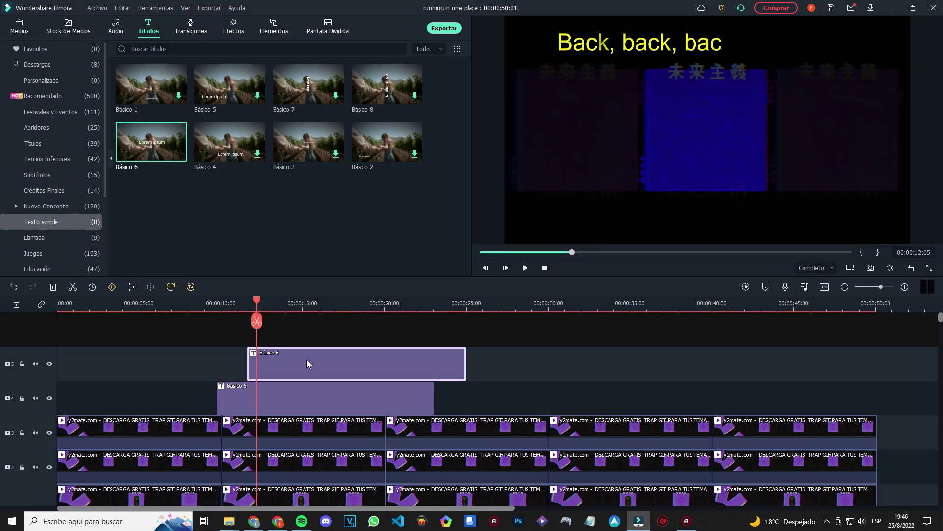
Change the copied title's text to 'to those days' and shorten its typing animation.
double_click(339, 362)
left_click(268, 109)
key("ctrl+a")
type("to those days")
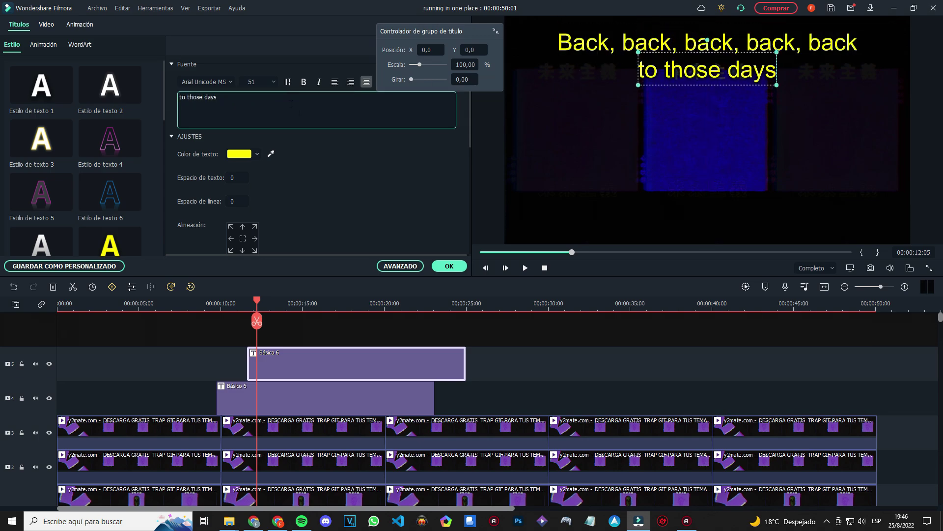
left_click(408, 265)
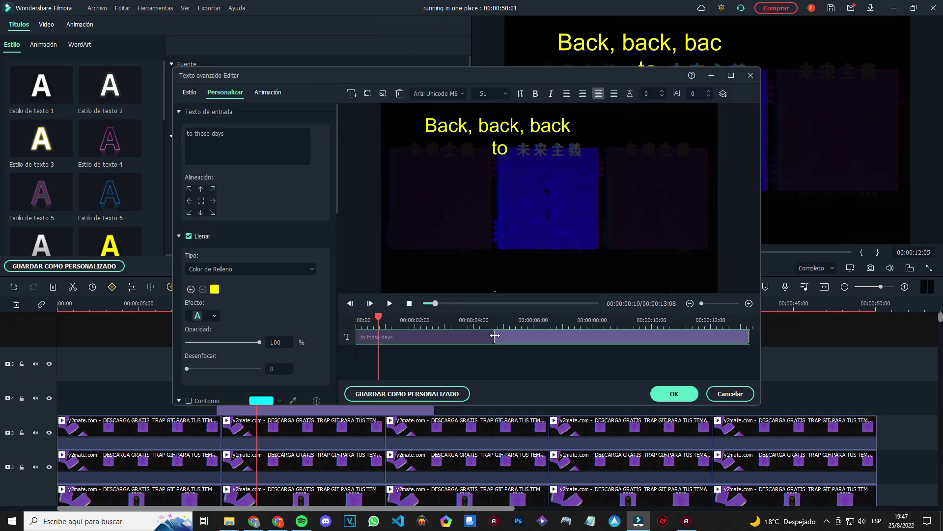
left_click_drag(495, 335, 383, 341)
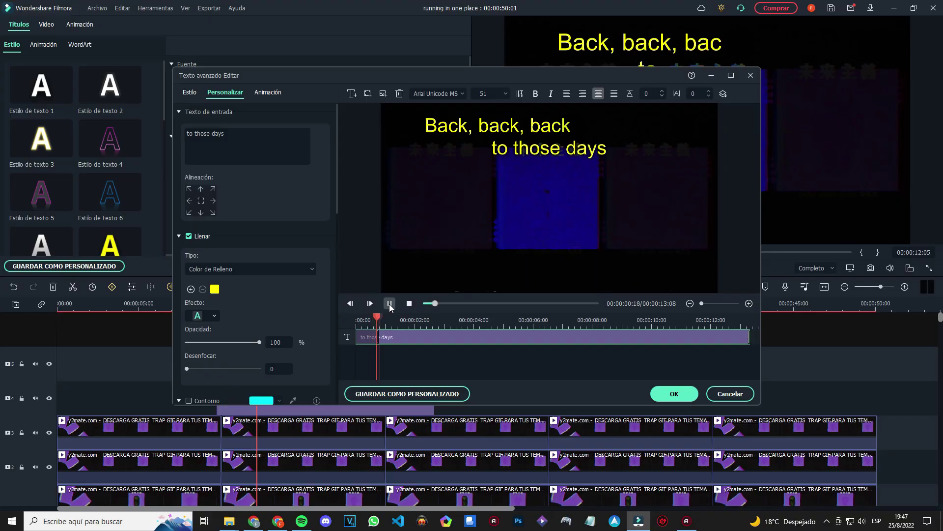
left_click(674, 394)
Place the 'I was running, running, running' title below the other lines and preview its animation.
left_click(347, 390)
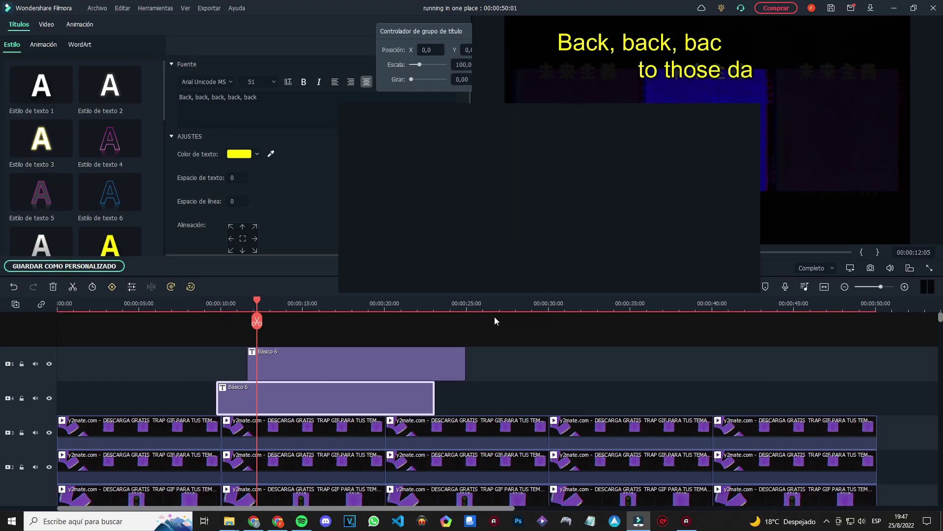
left_click(263, 362)
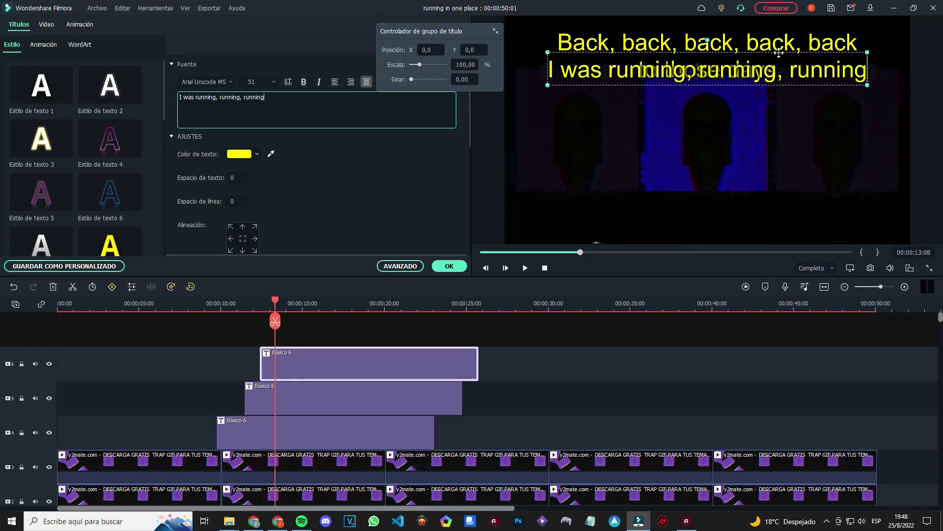
left_click_drag(779, 54, 778, 93)
left_click(400, 266)
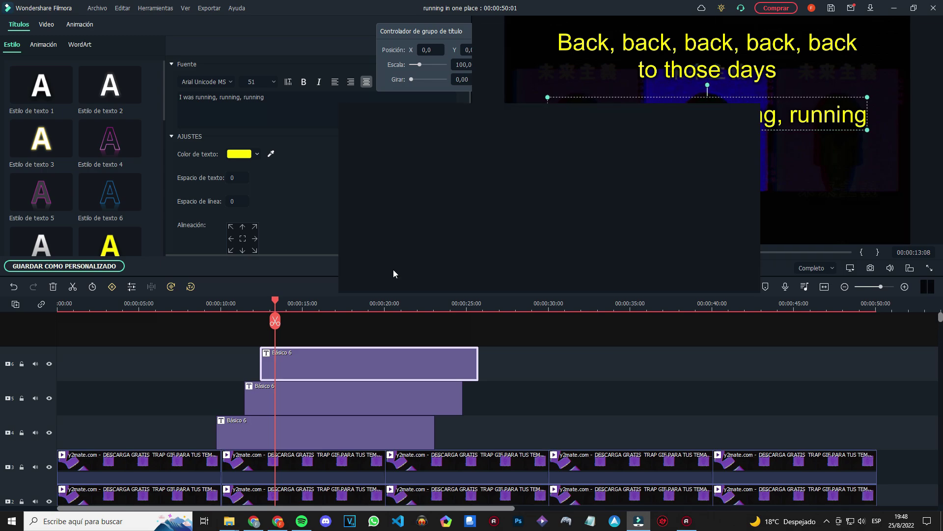
left_click(390, 304)
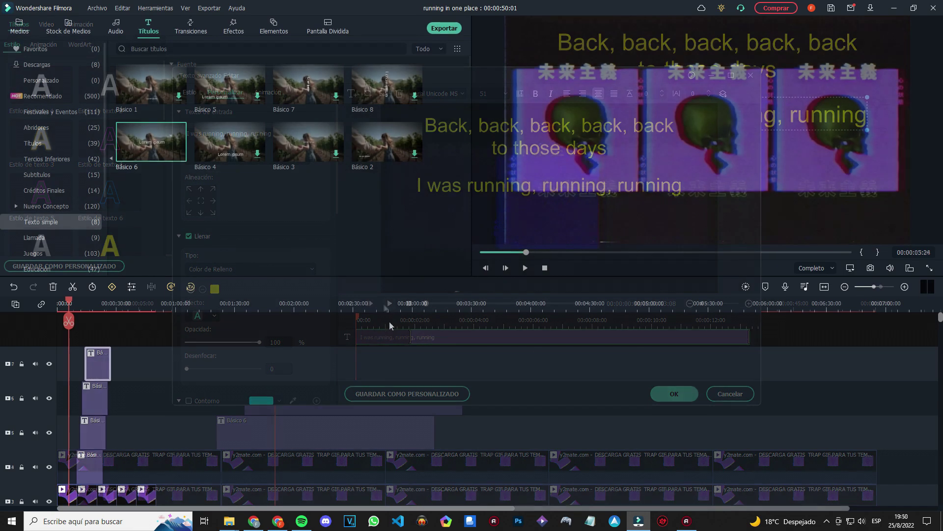
Play the edit to review the lyric titles, then scroll through the YouTube channel's uploads.
left_click(527, 268)
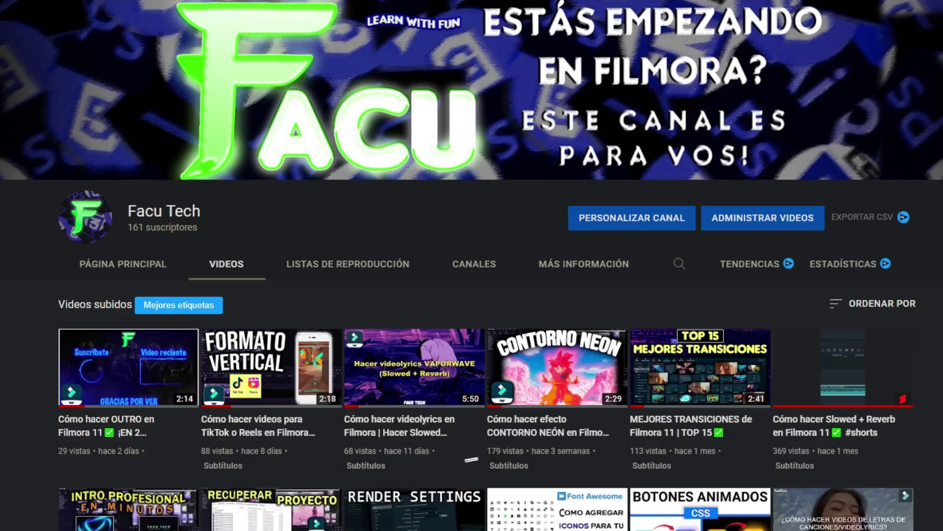
scroll(472, 265, "down", 2)
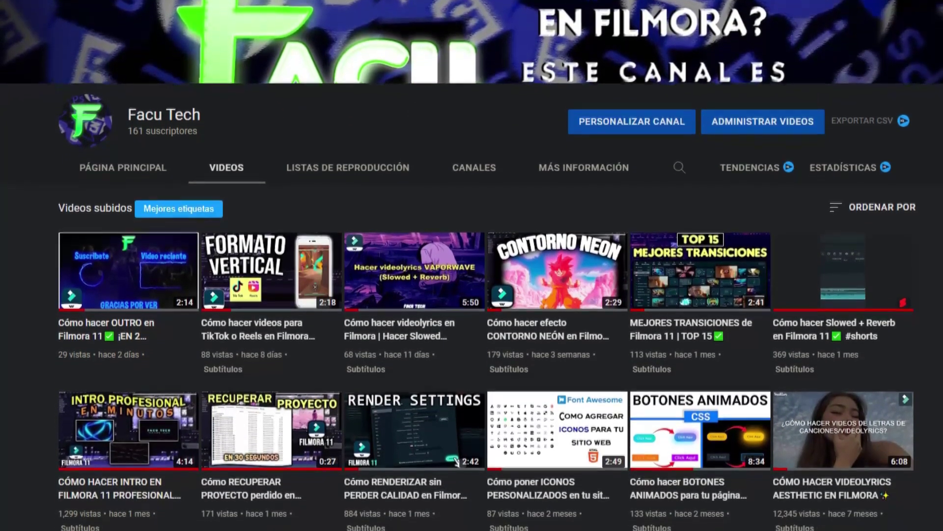